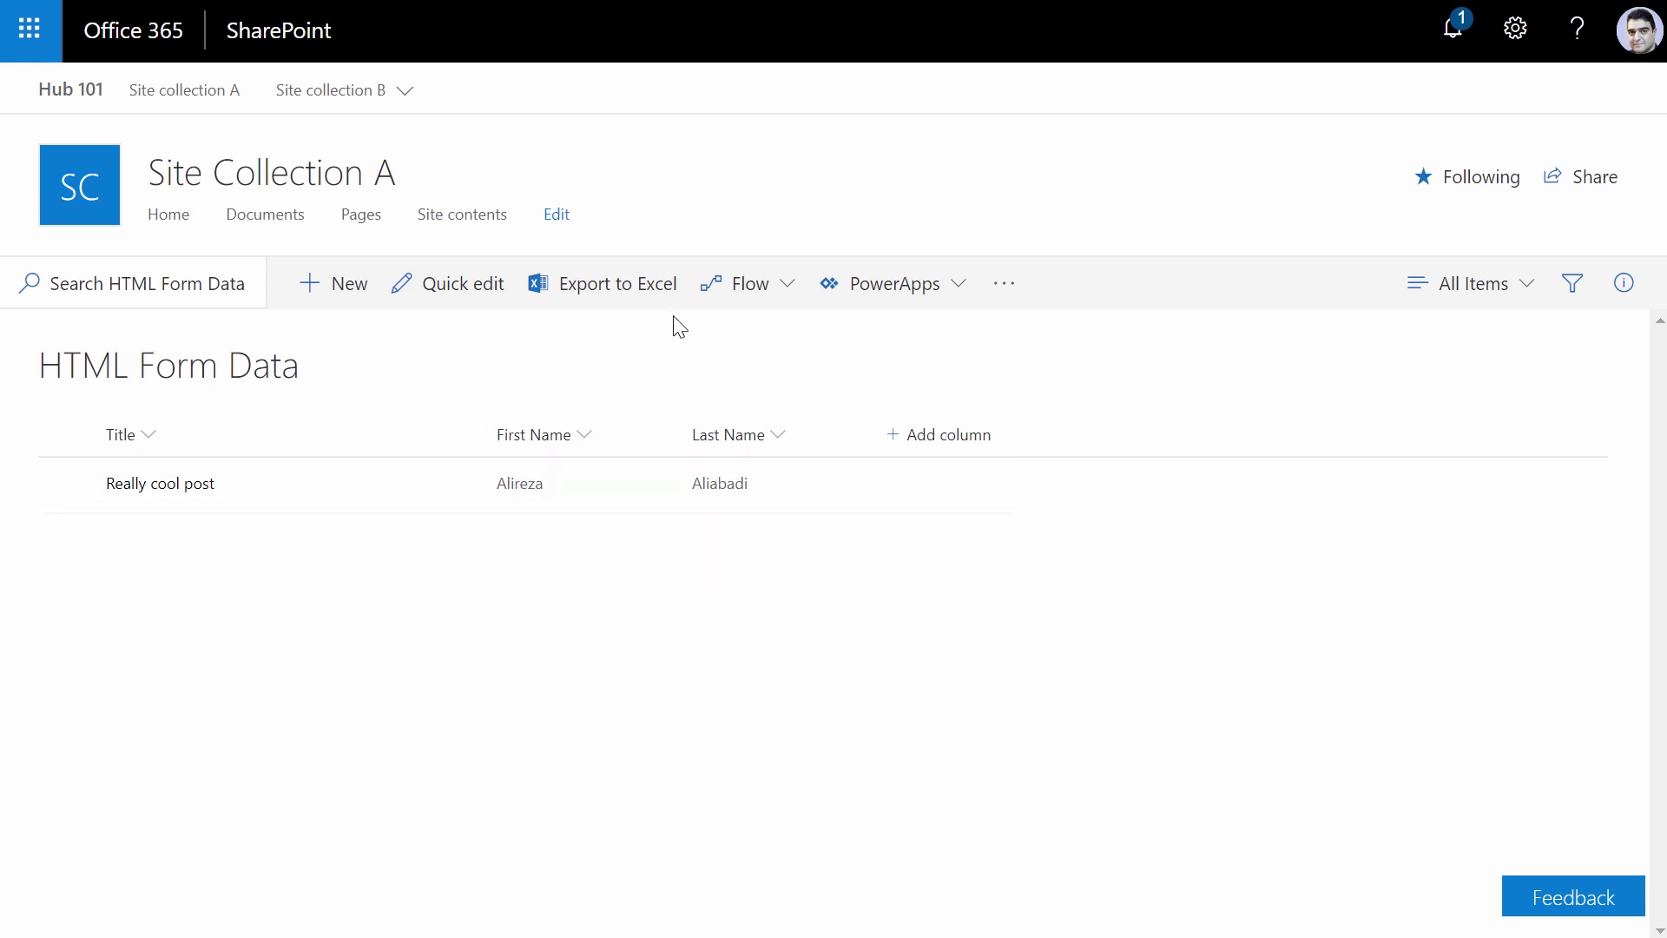
# Open the Create a flow pane for the HTML Form Data list and show all its templates.
pyautogui.click(796, 297)
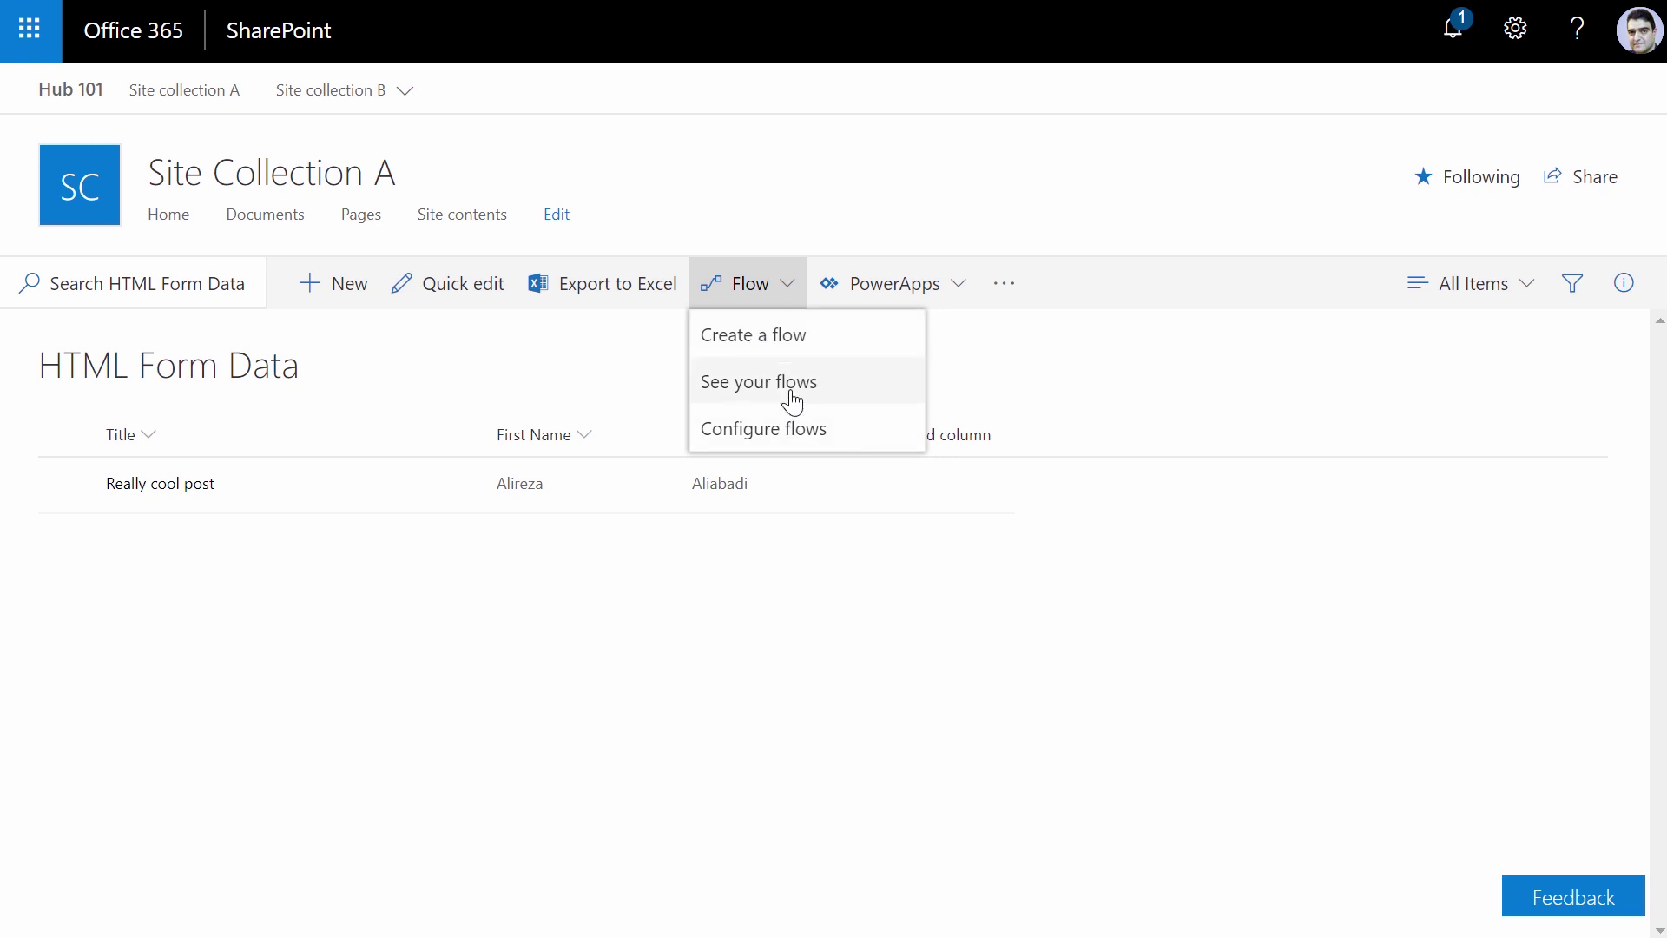
pyautogui.click(767, 347)
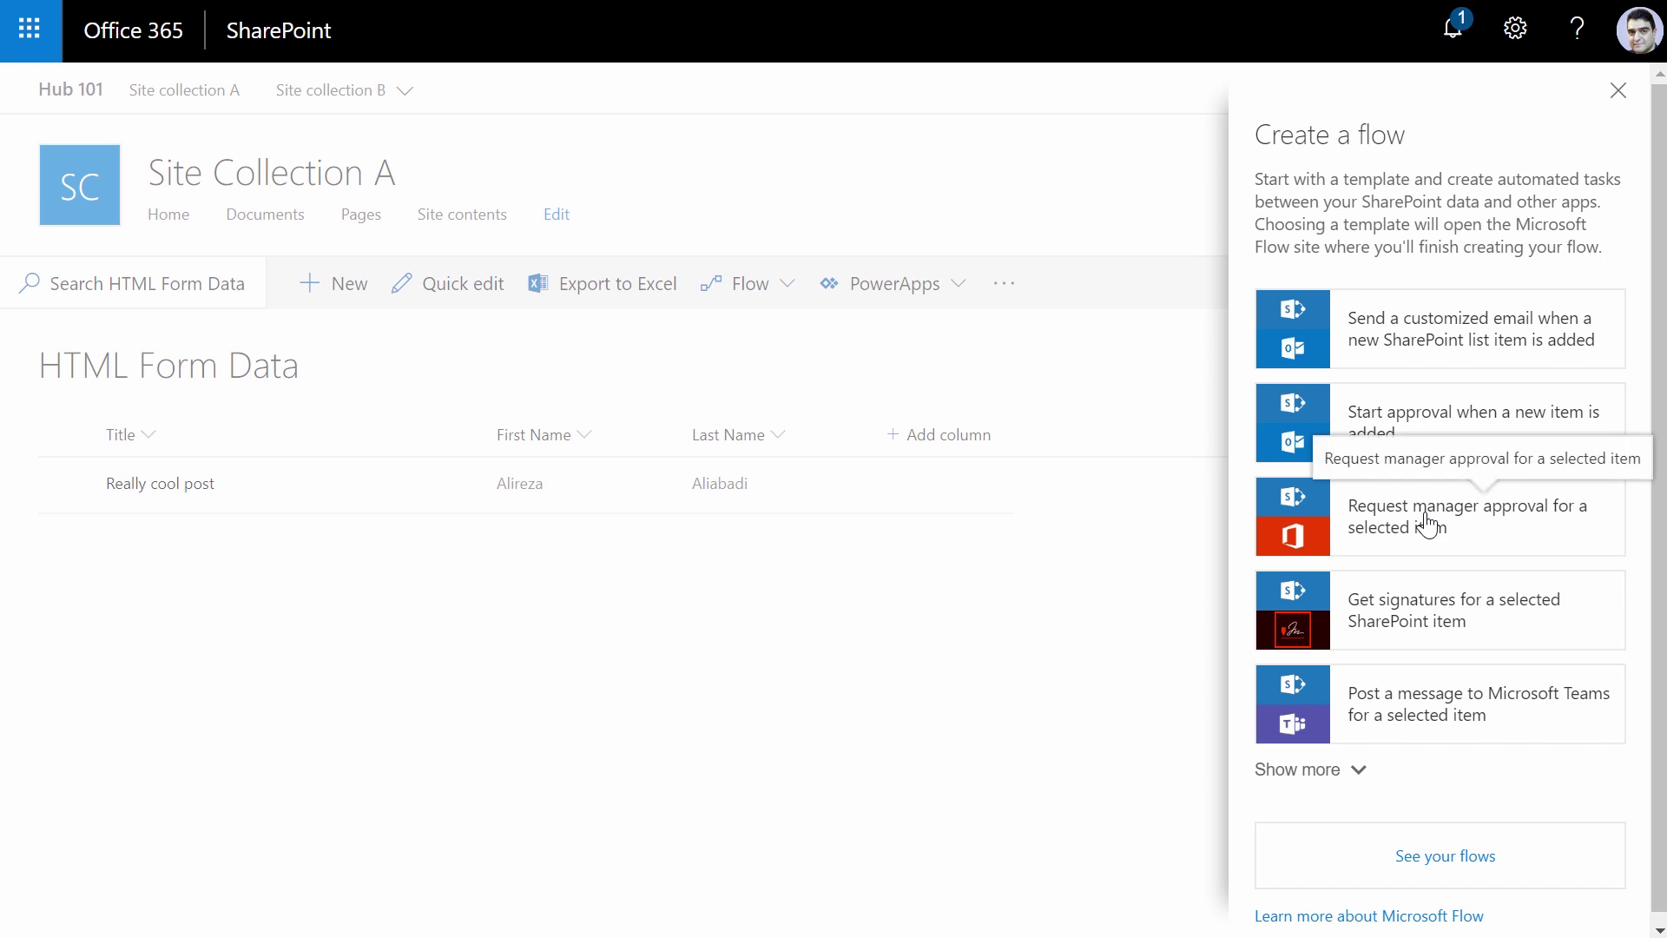
pyautogui.scroll(-1, 1446, 653)
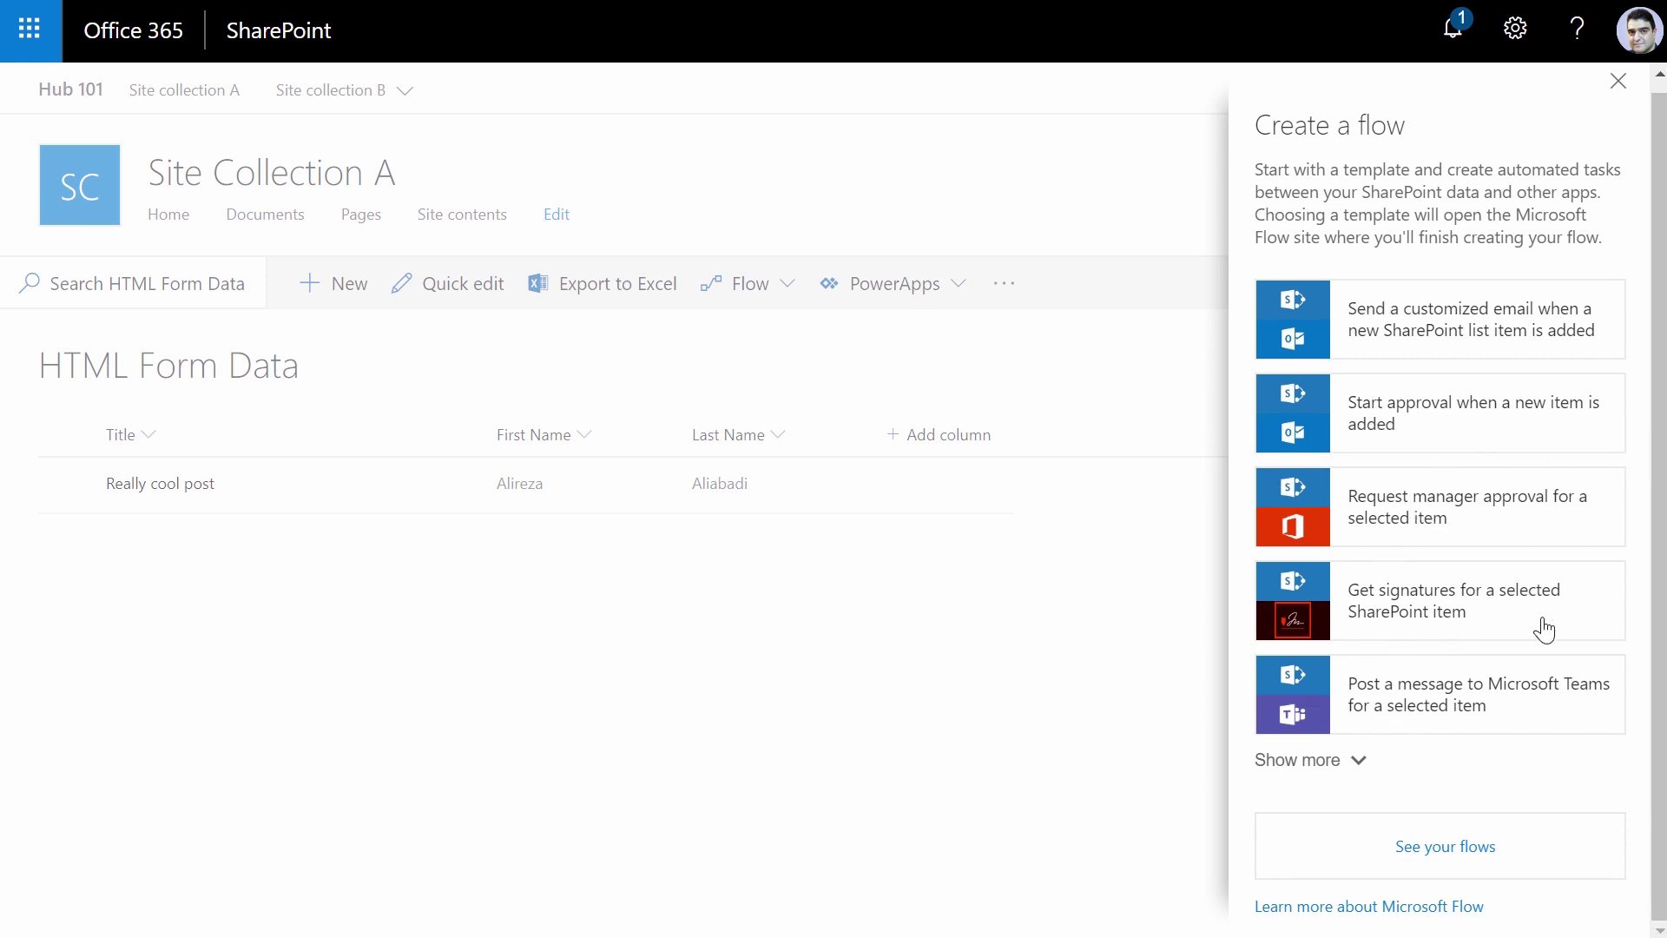
pyautogui.click(1359, 763)
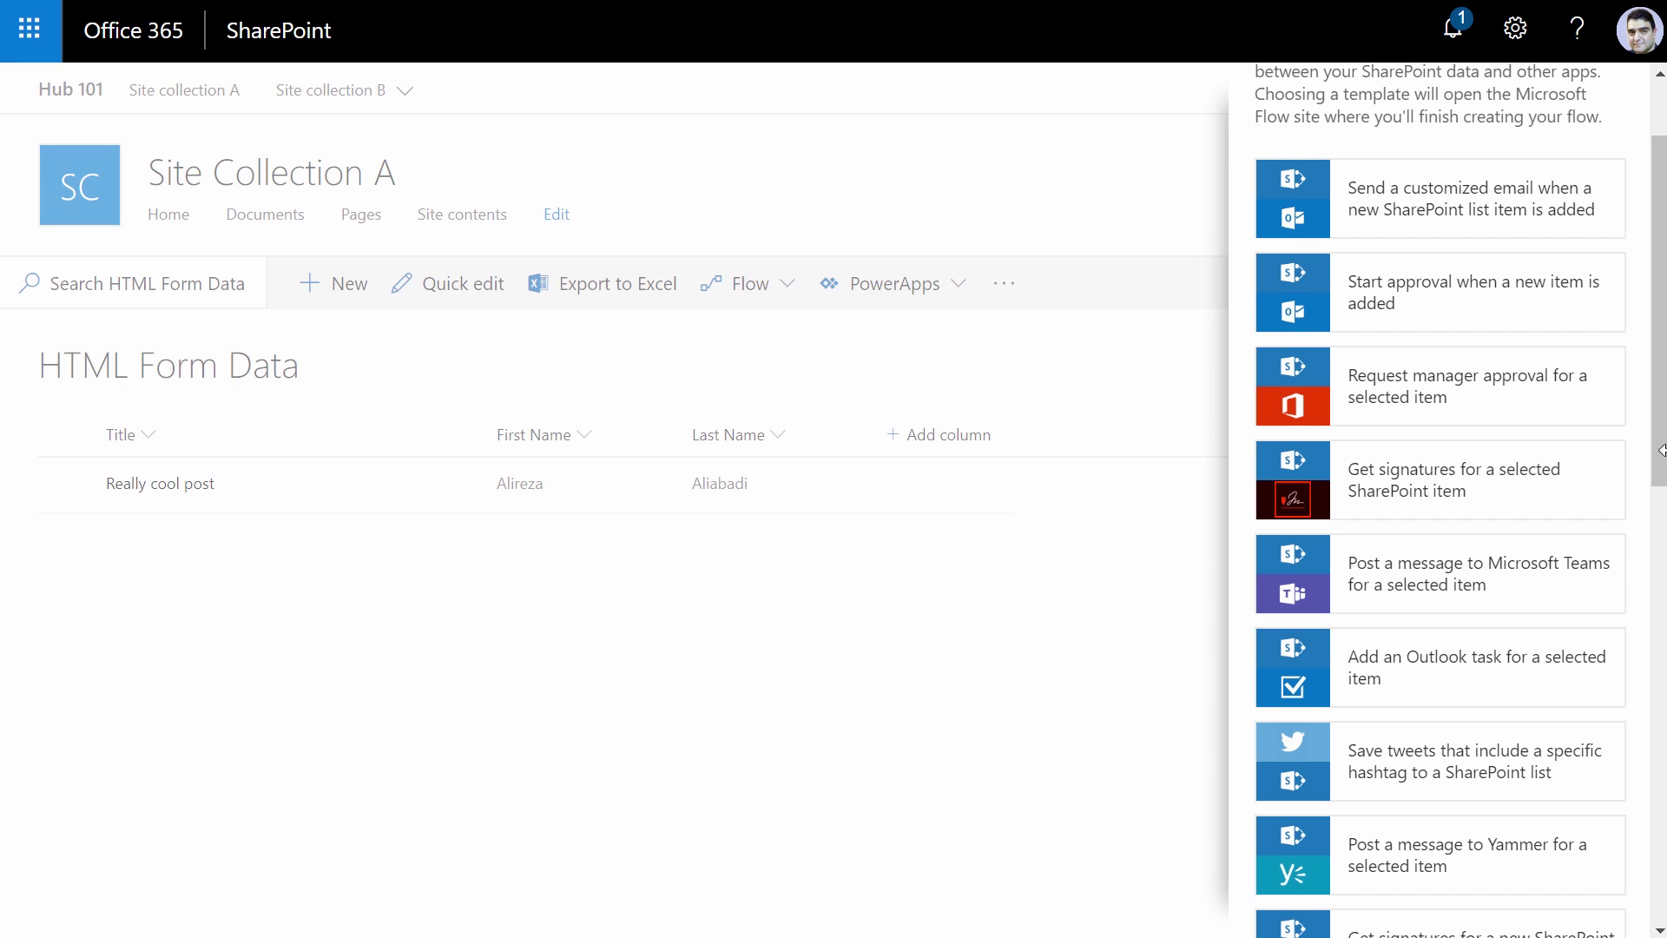
pyautogui.scroll(2, 1623, 260)
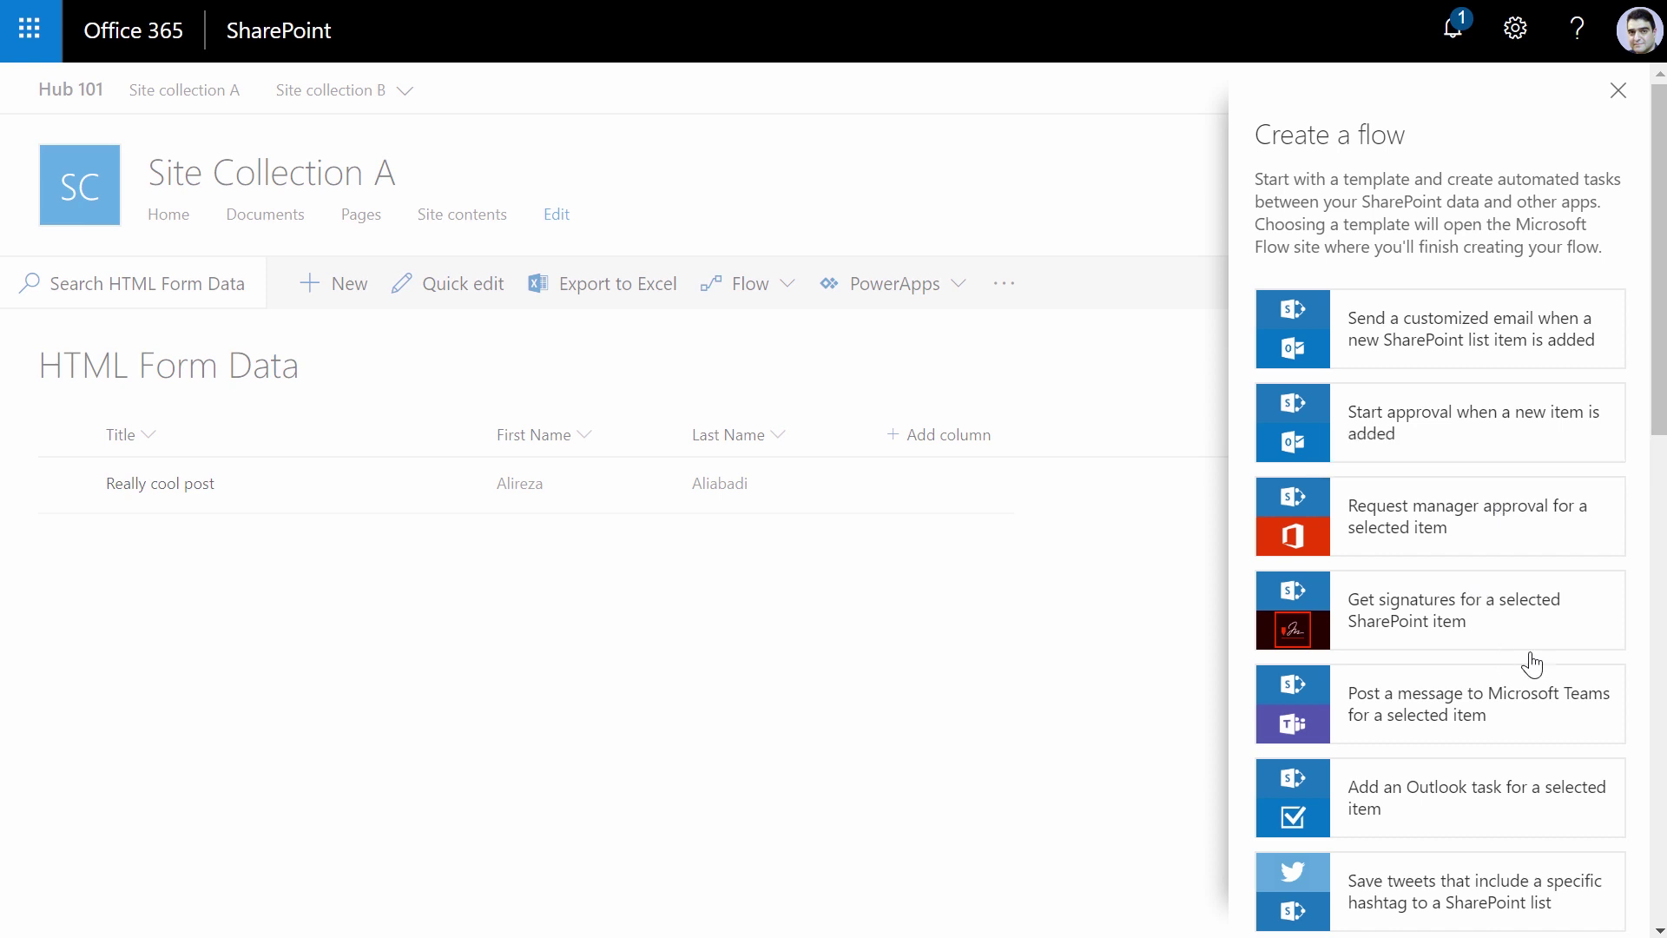
pyautogui.scroll(-1, 1647, 542)
pyautogui.scroll(-10, 1648, 542)
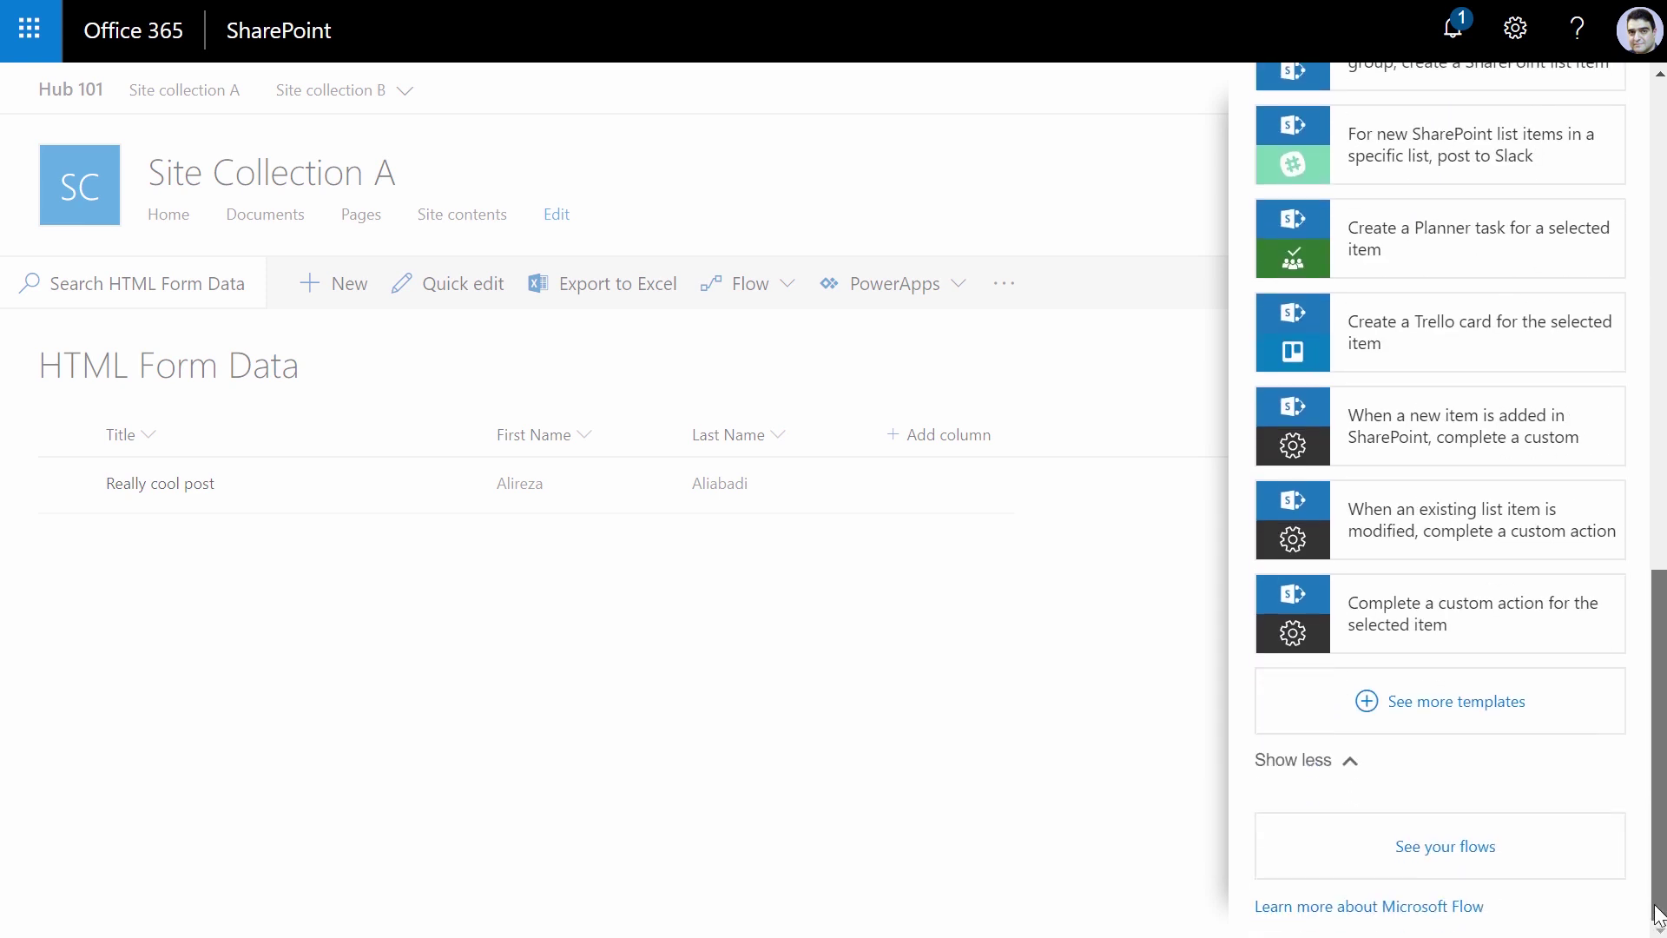
# From My flows, create a new flow from blank and focus the connectors and triggers search.
pyautogui.click(1399, 852)
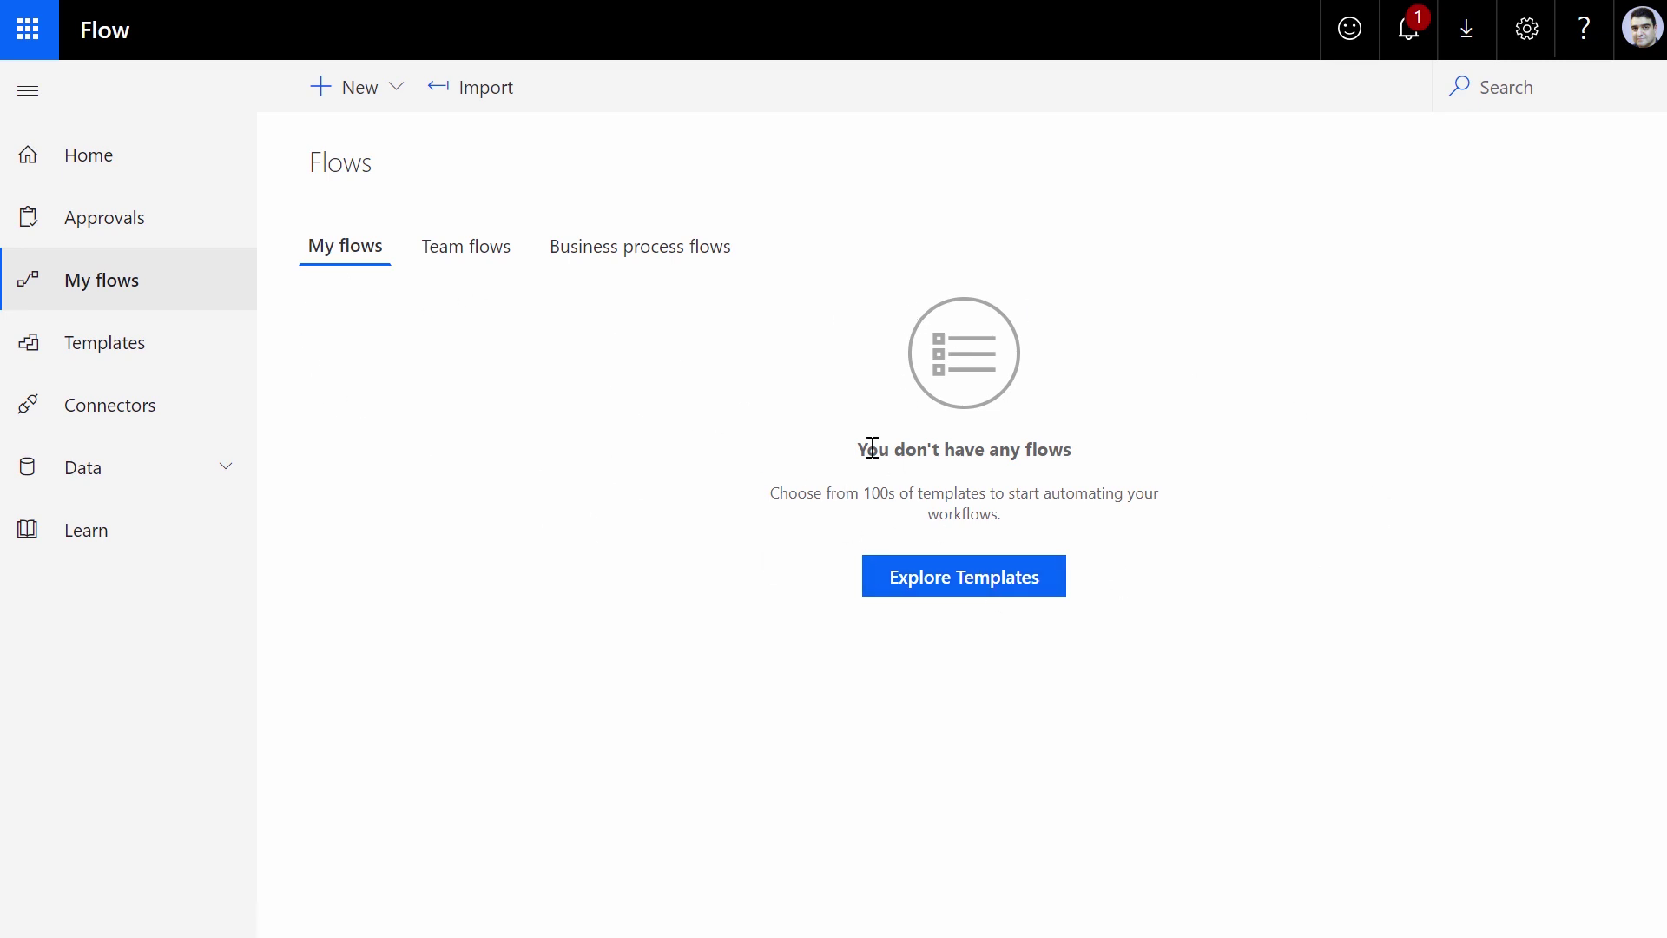
pyautogui.click(397, 95)
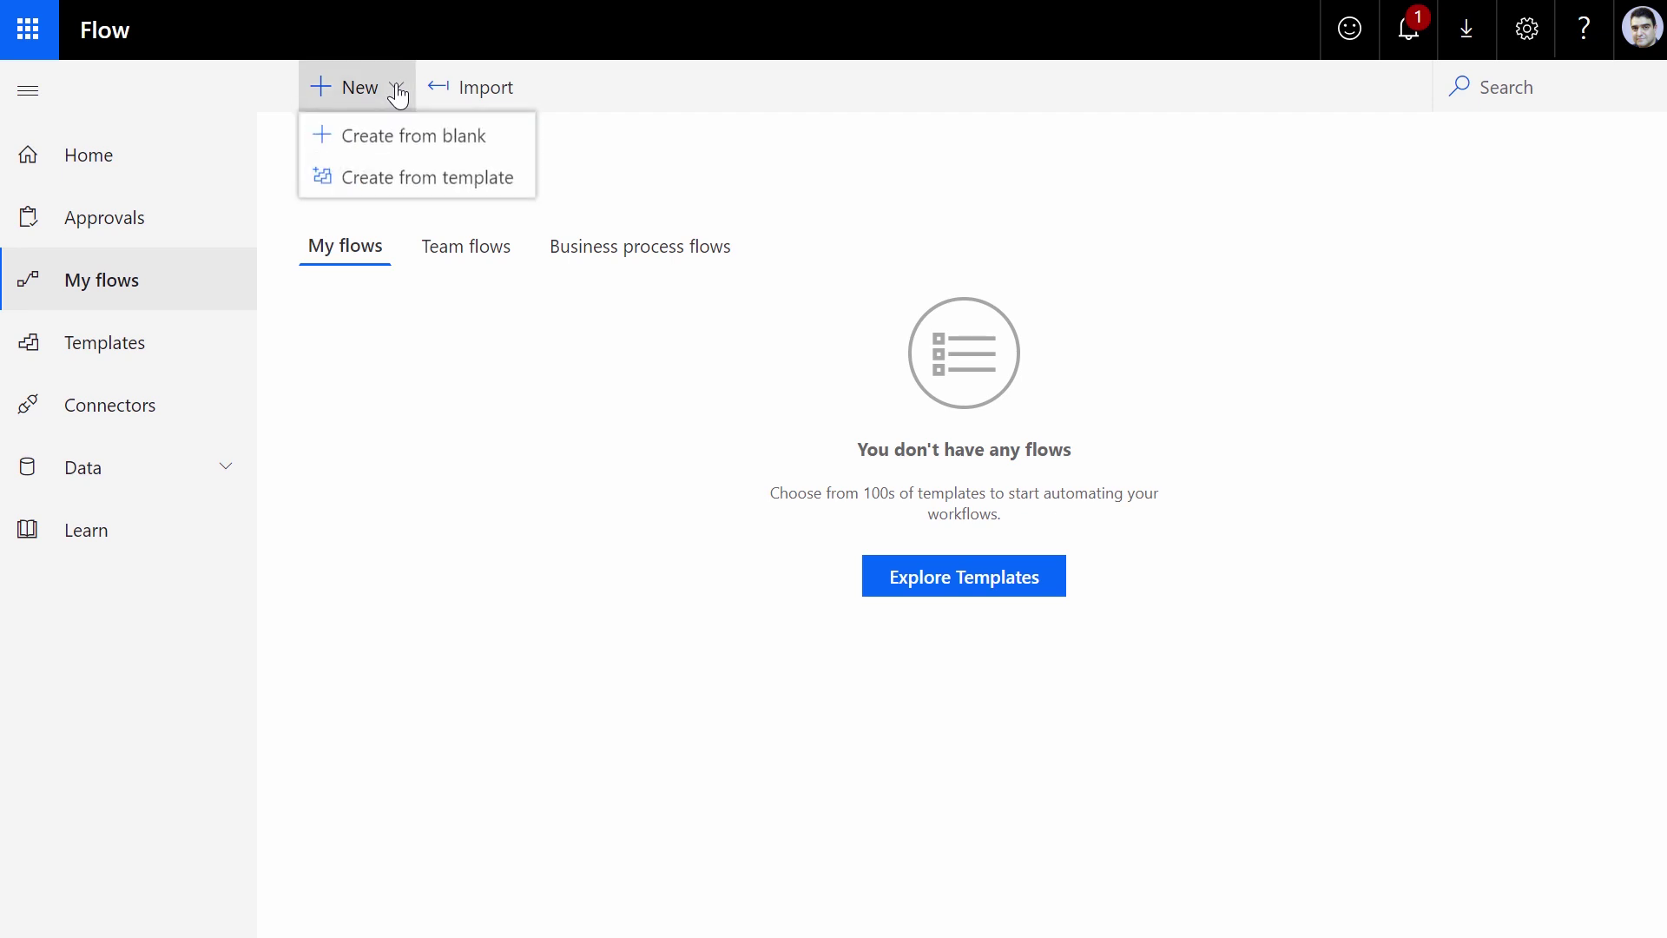
pyautogui.click(422, 144)
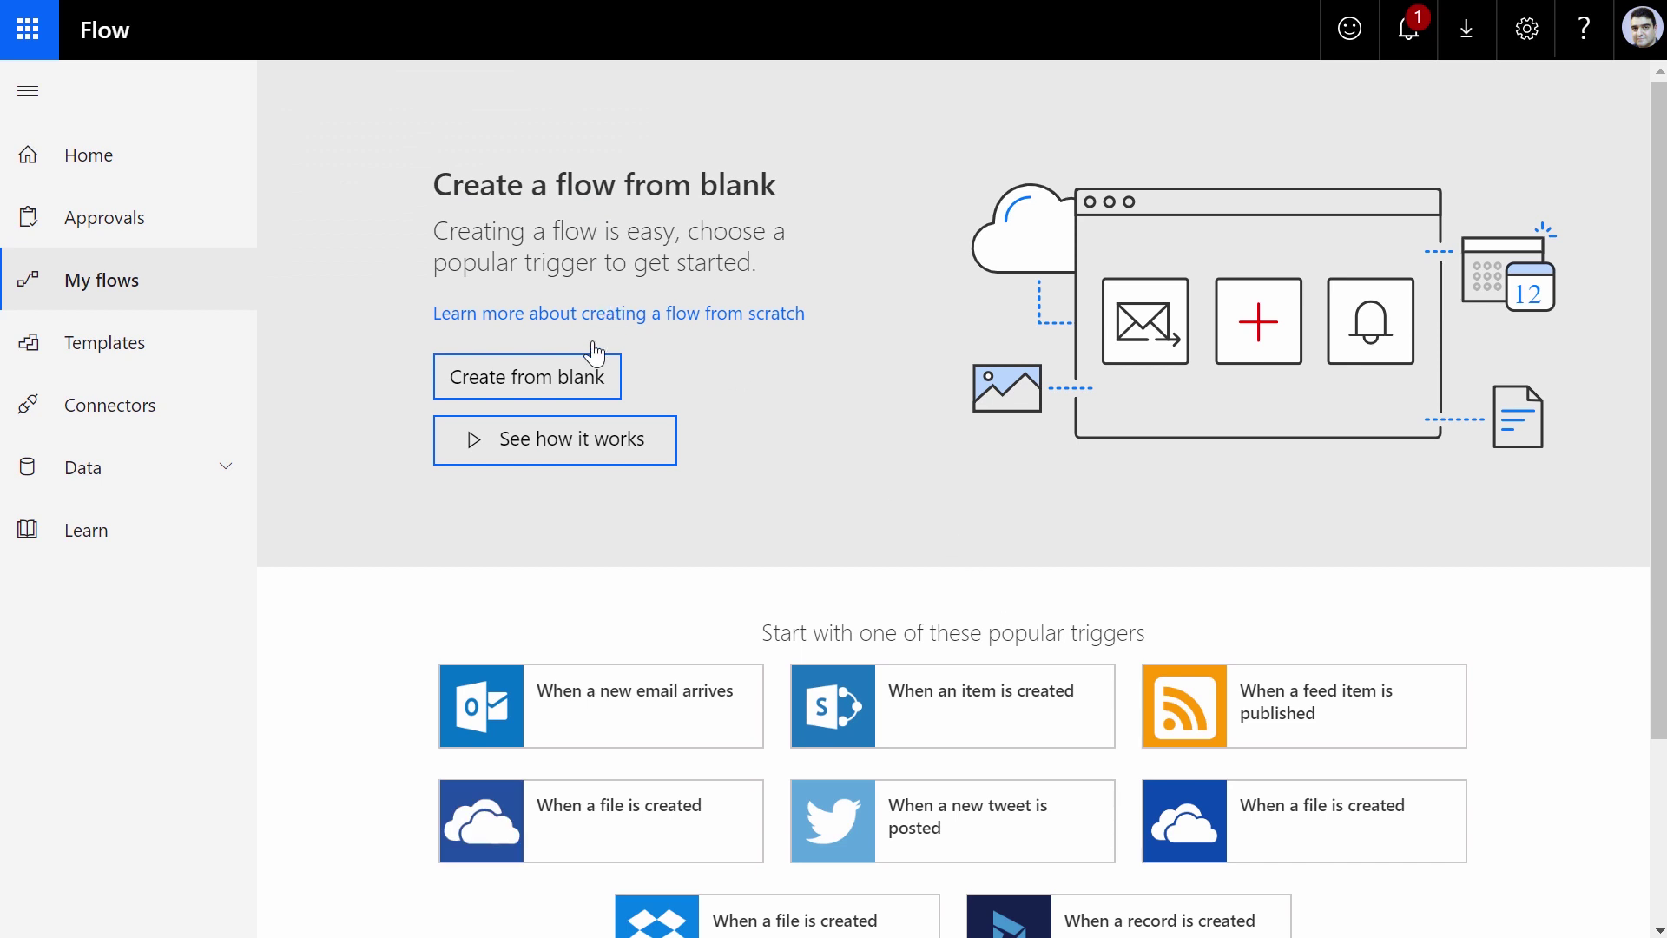
pyautogui.click(520, 391)
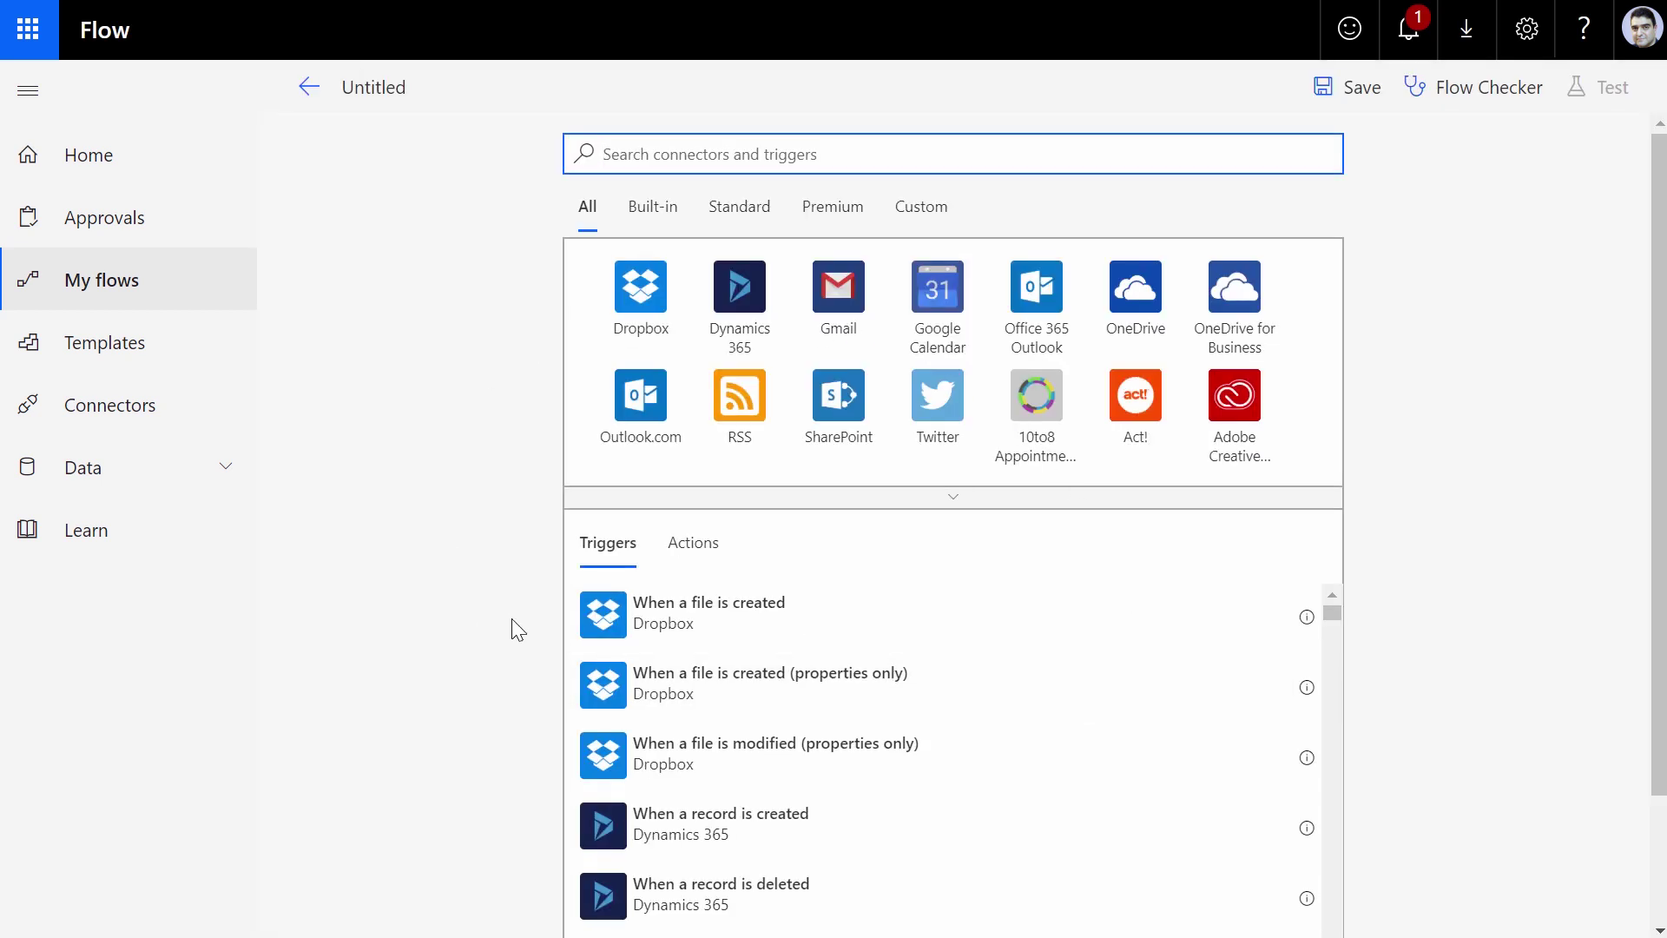
pyautogui.scroll(-2, 509, 633)
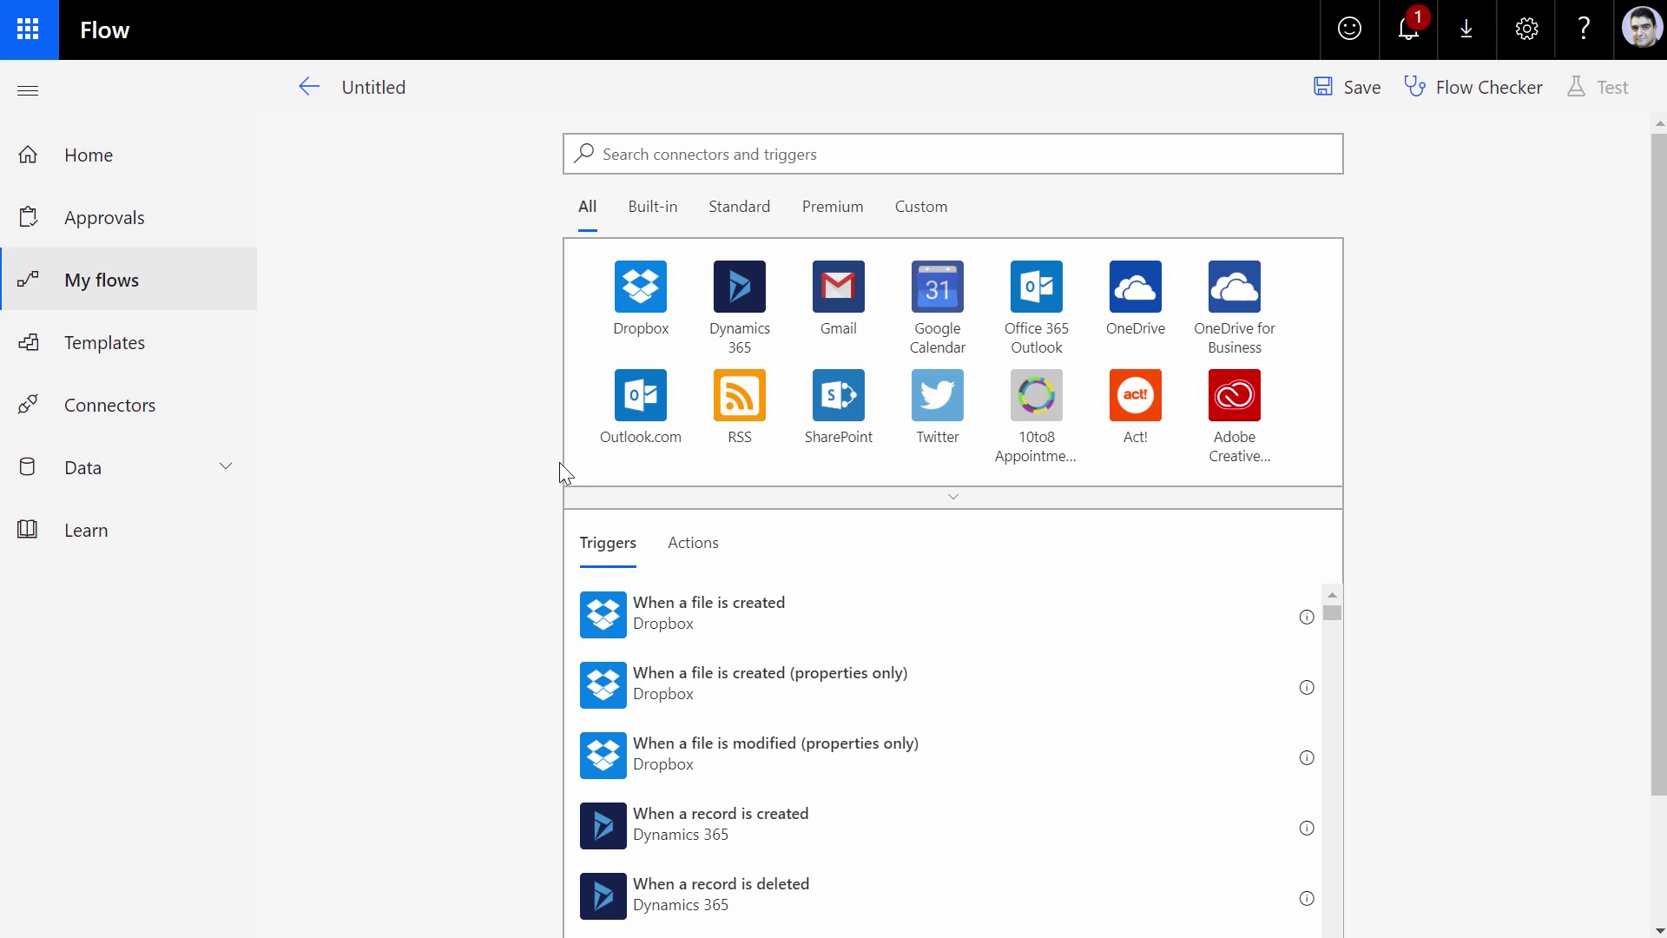
pyautogui.click(643, 153)
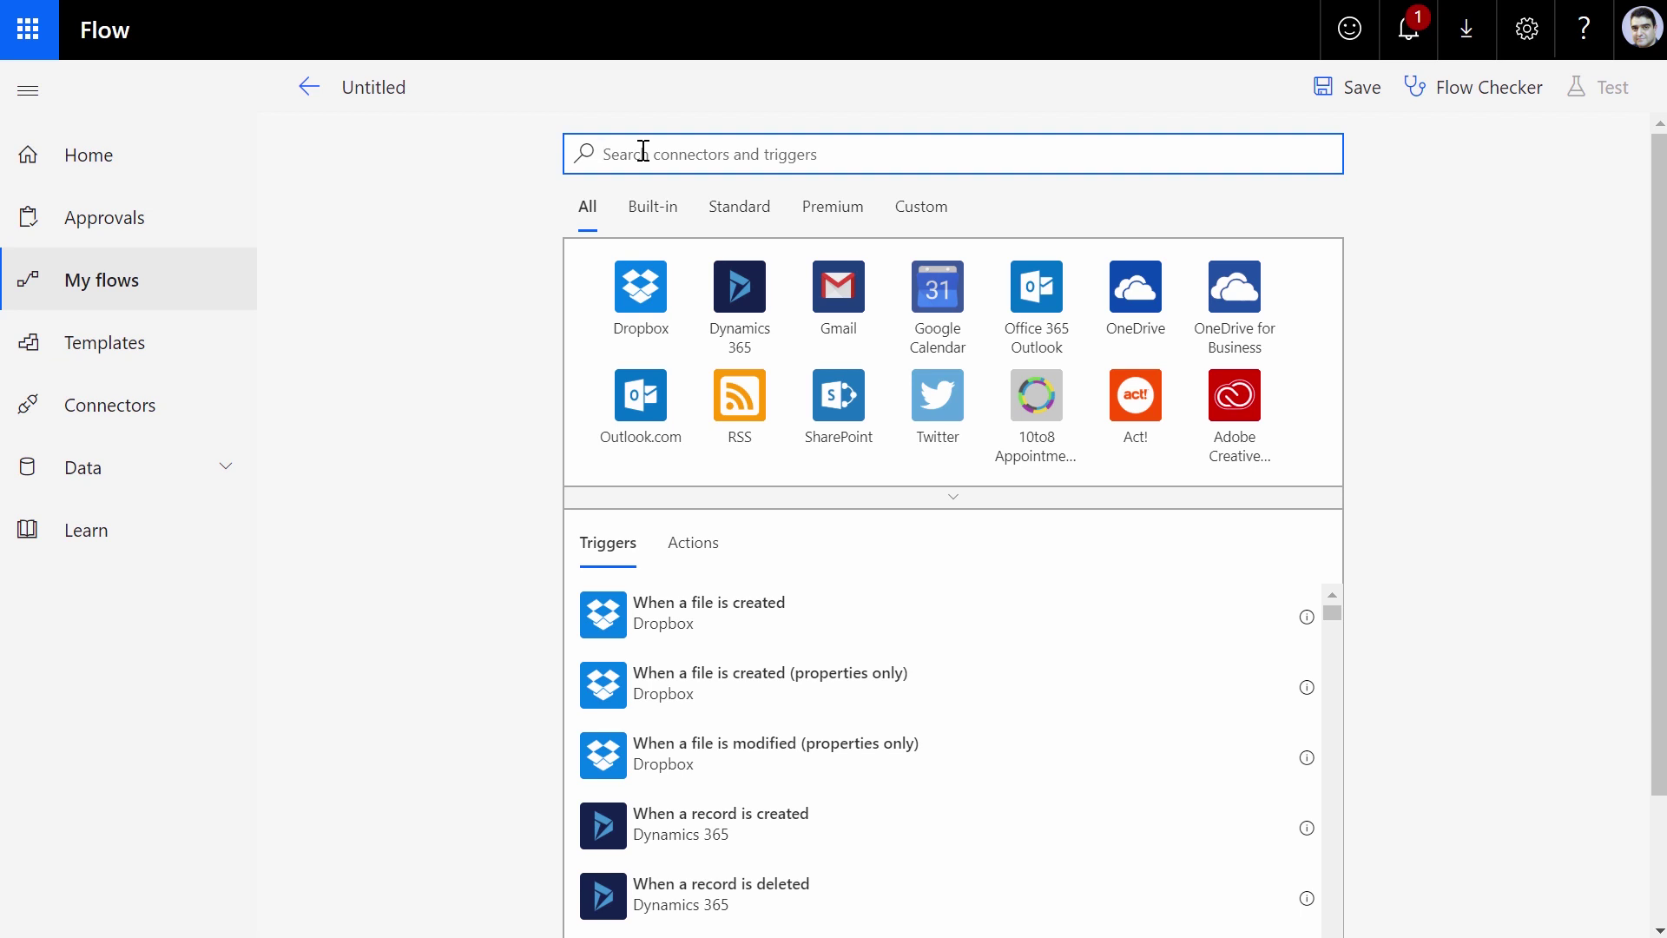
# Search 'reque' and add the 'When a HTTP request is received' trigger.
pyautogui.write('reque')
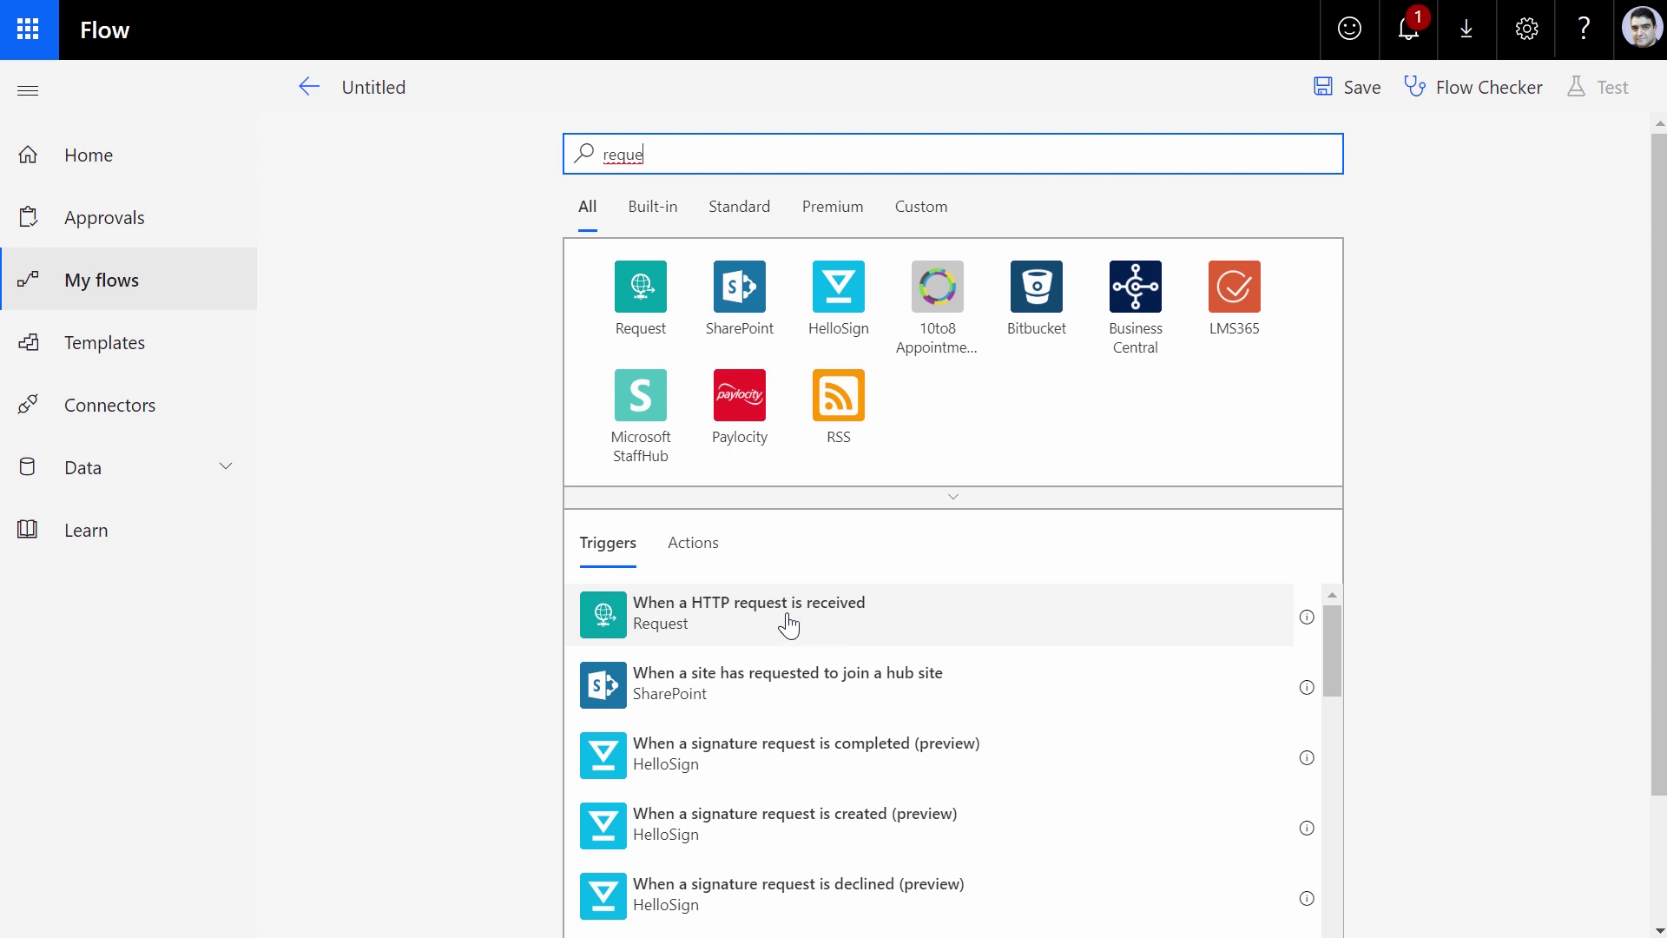
pyautogui.click(762, 622)
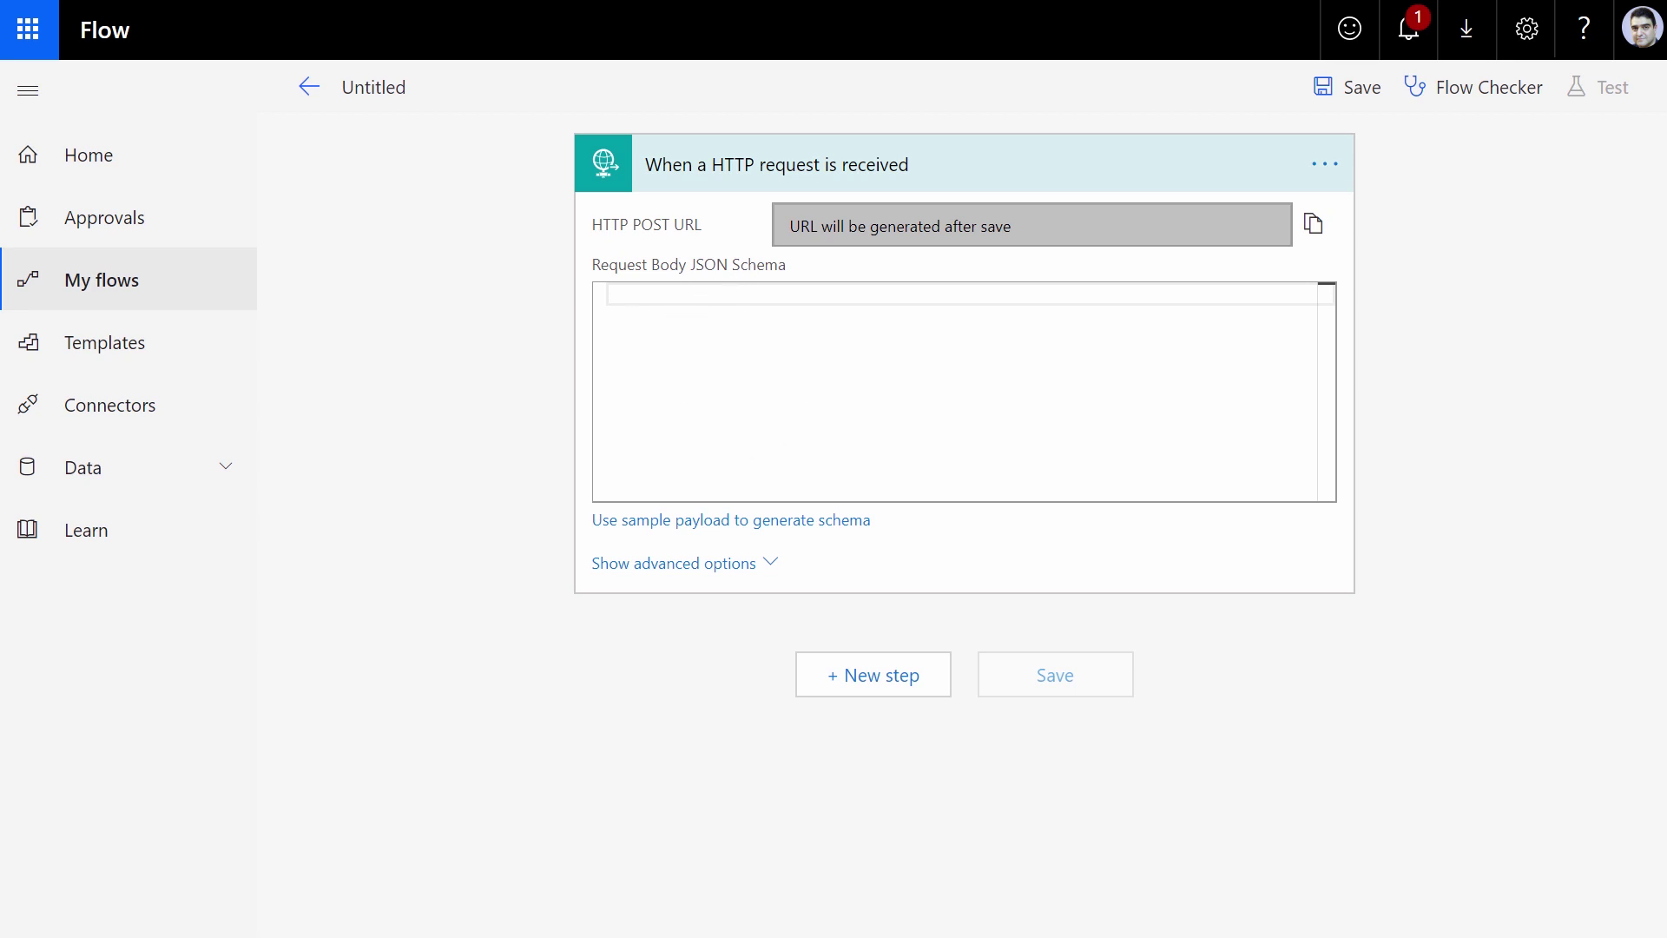
# Copy the sample JSON line with Title, FirstName and LastName from Notepad.
pyautogui.hotkey('alt', 'Tab')
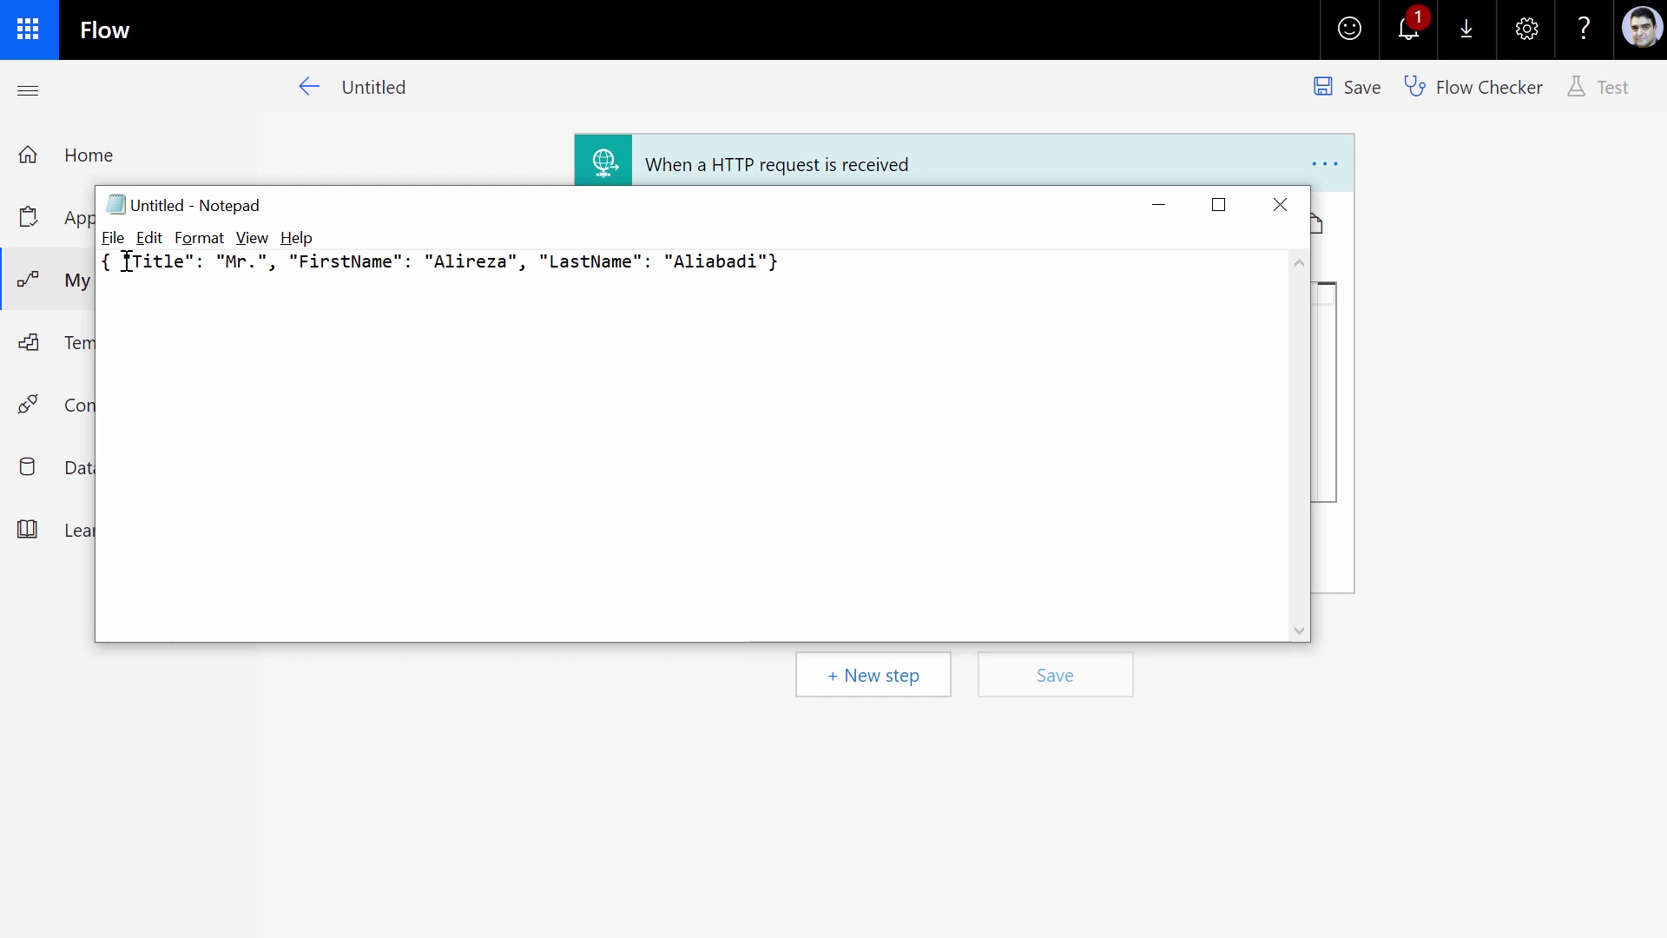
pyautogui.moveTo(122, 262); pyautogui.dragTo(570, 266)
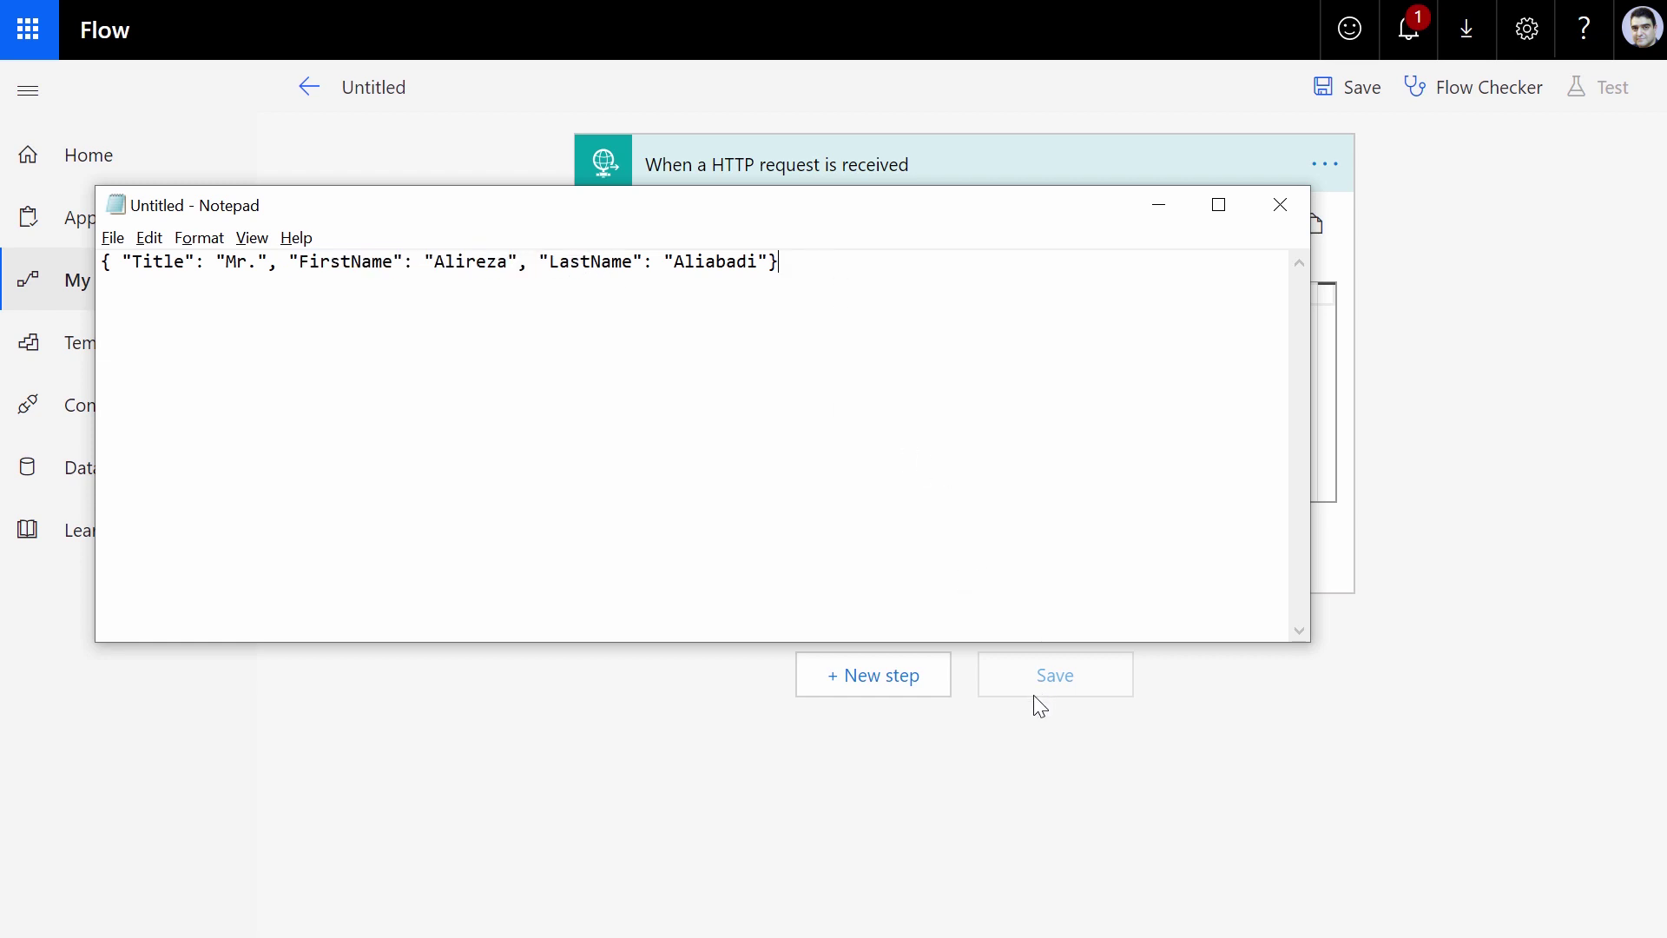
pyautogui.hotkey('ctrl', 'a')
pyautogui.hotkey('ctrl', 'c')
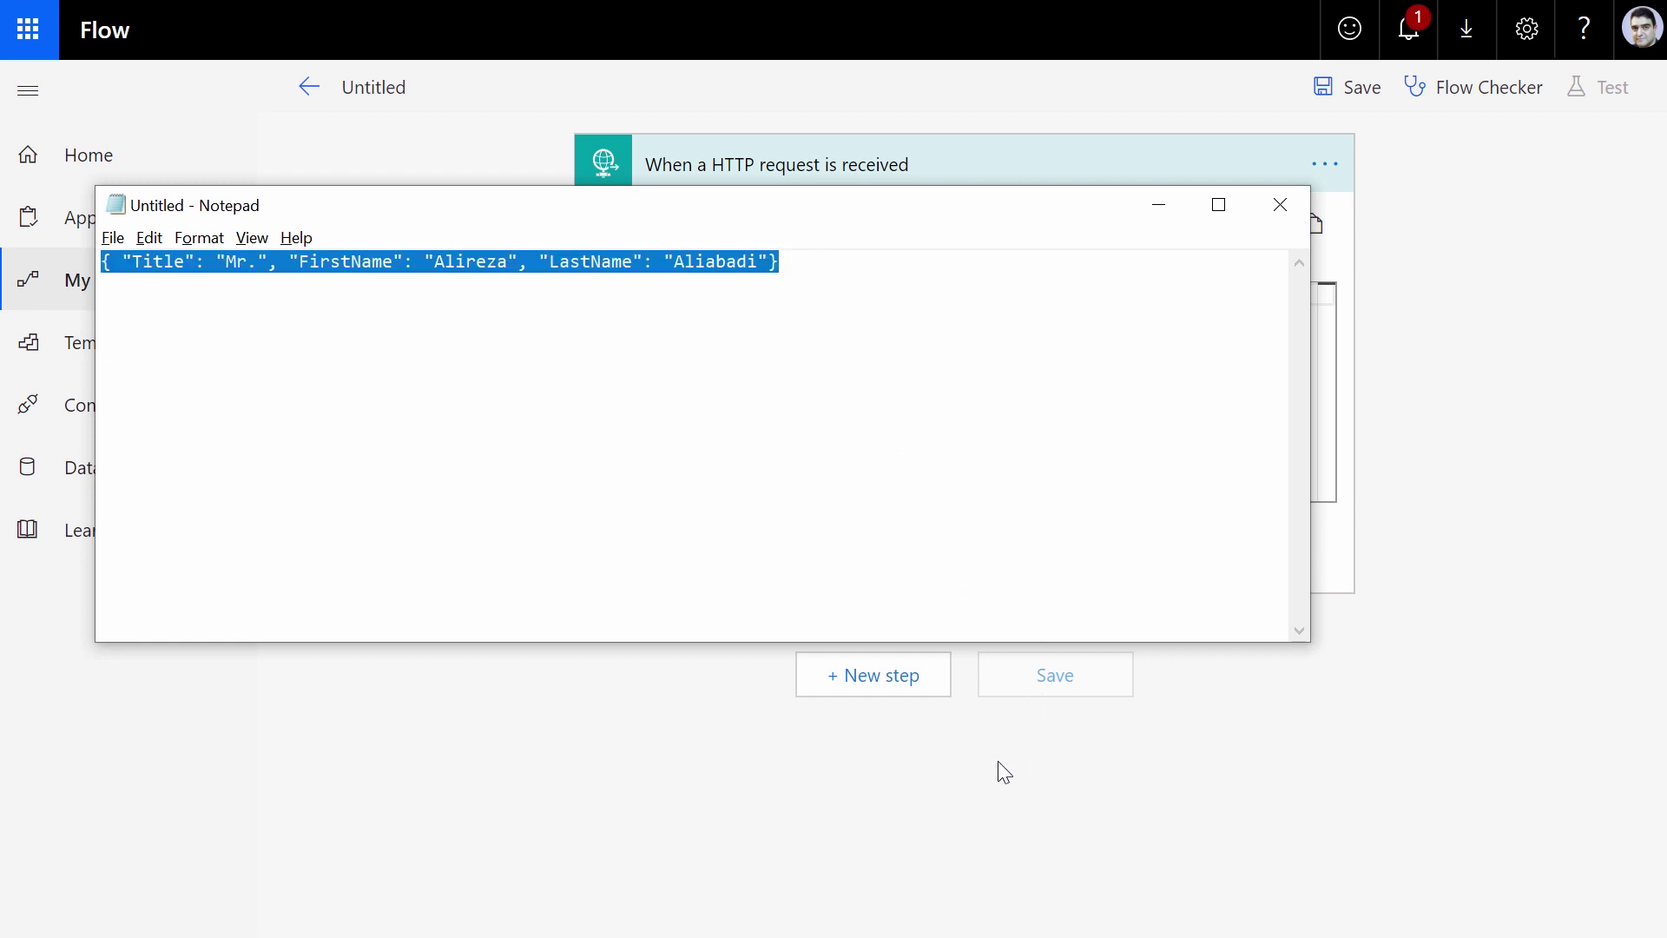
pyautogui.click(786, 822)
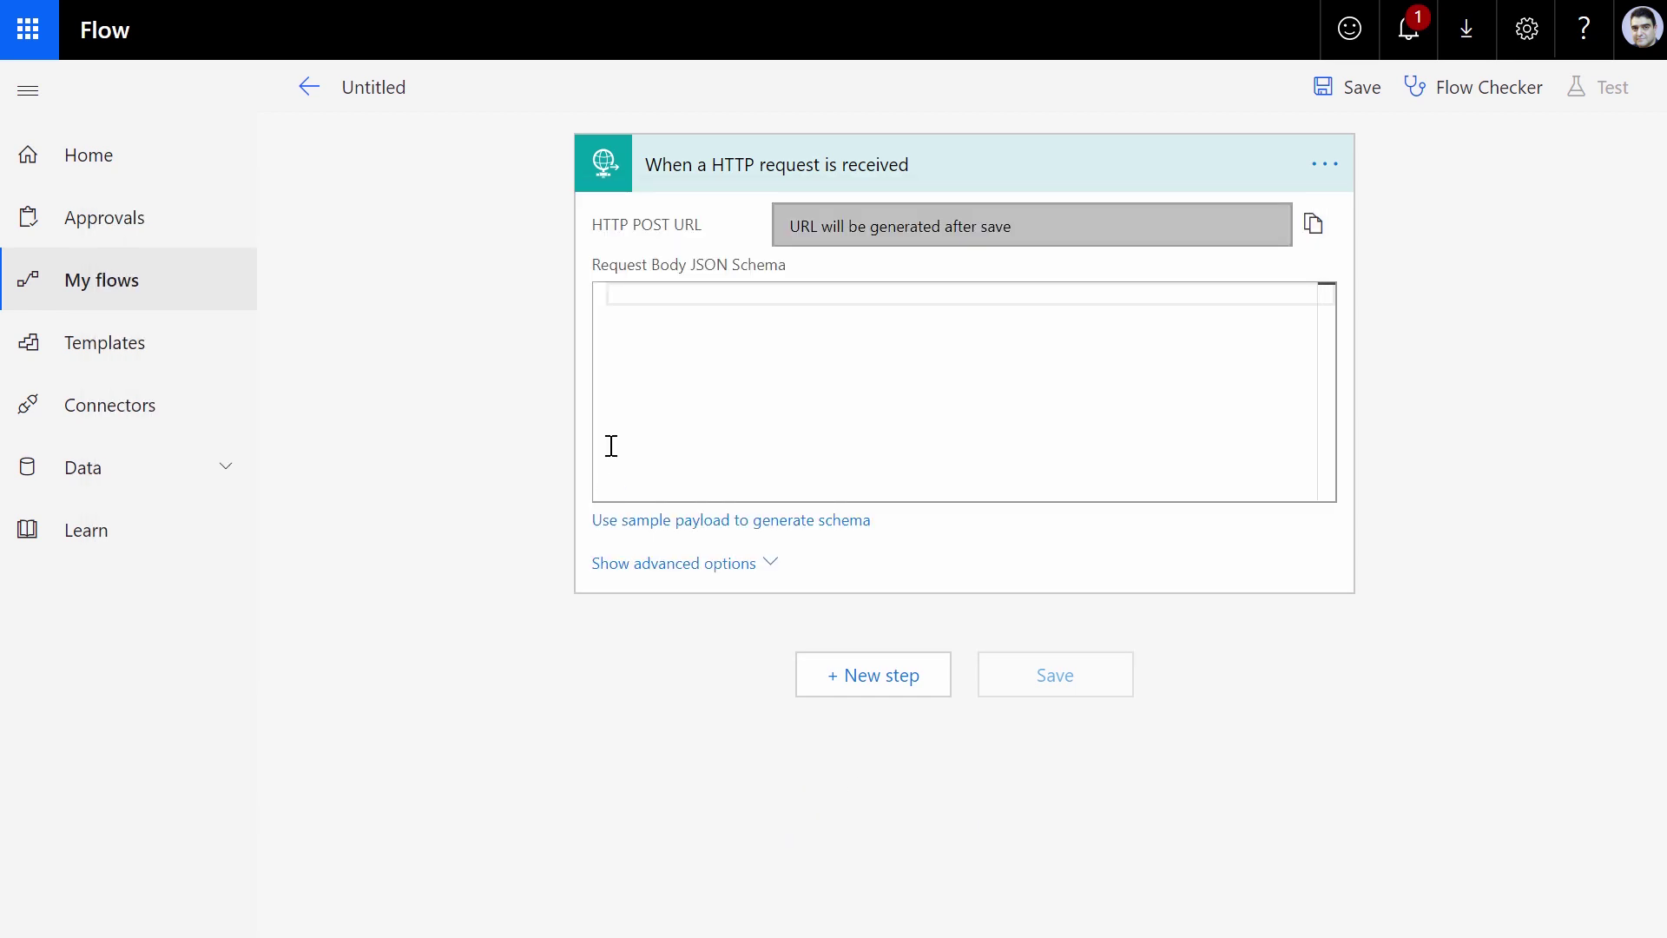
# Generate the Request Body JSON Schema by pasting the sample JSON payload, then dismiss the Content-Type reminder.
pyautogui.click(771, 519)
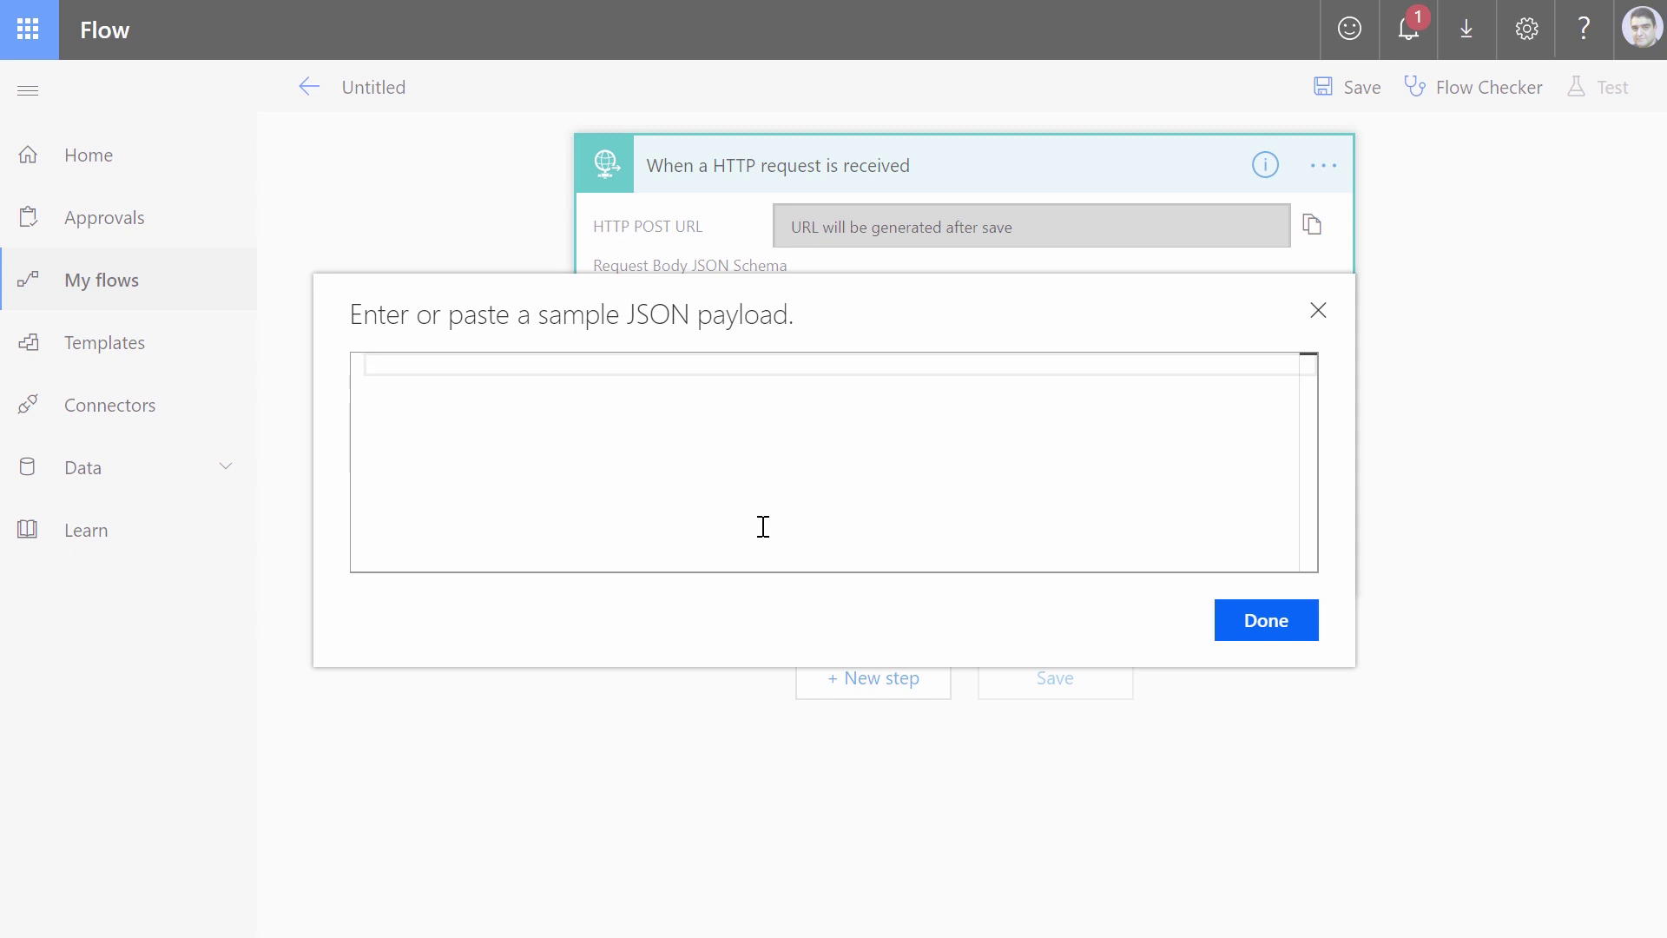
pyautogui.hotkey('ctrl', 'v')
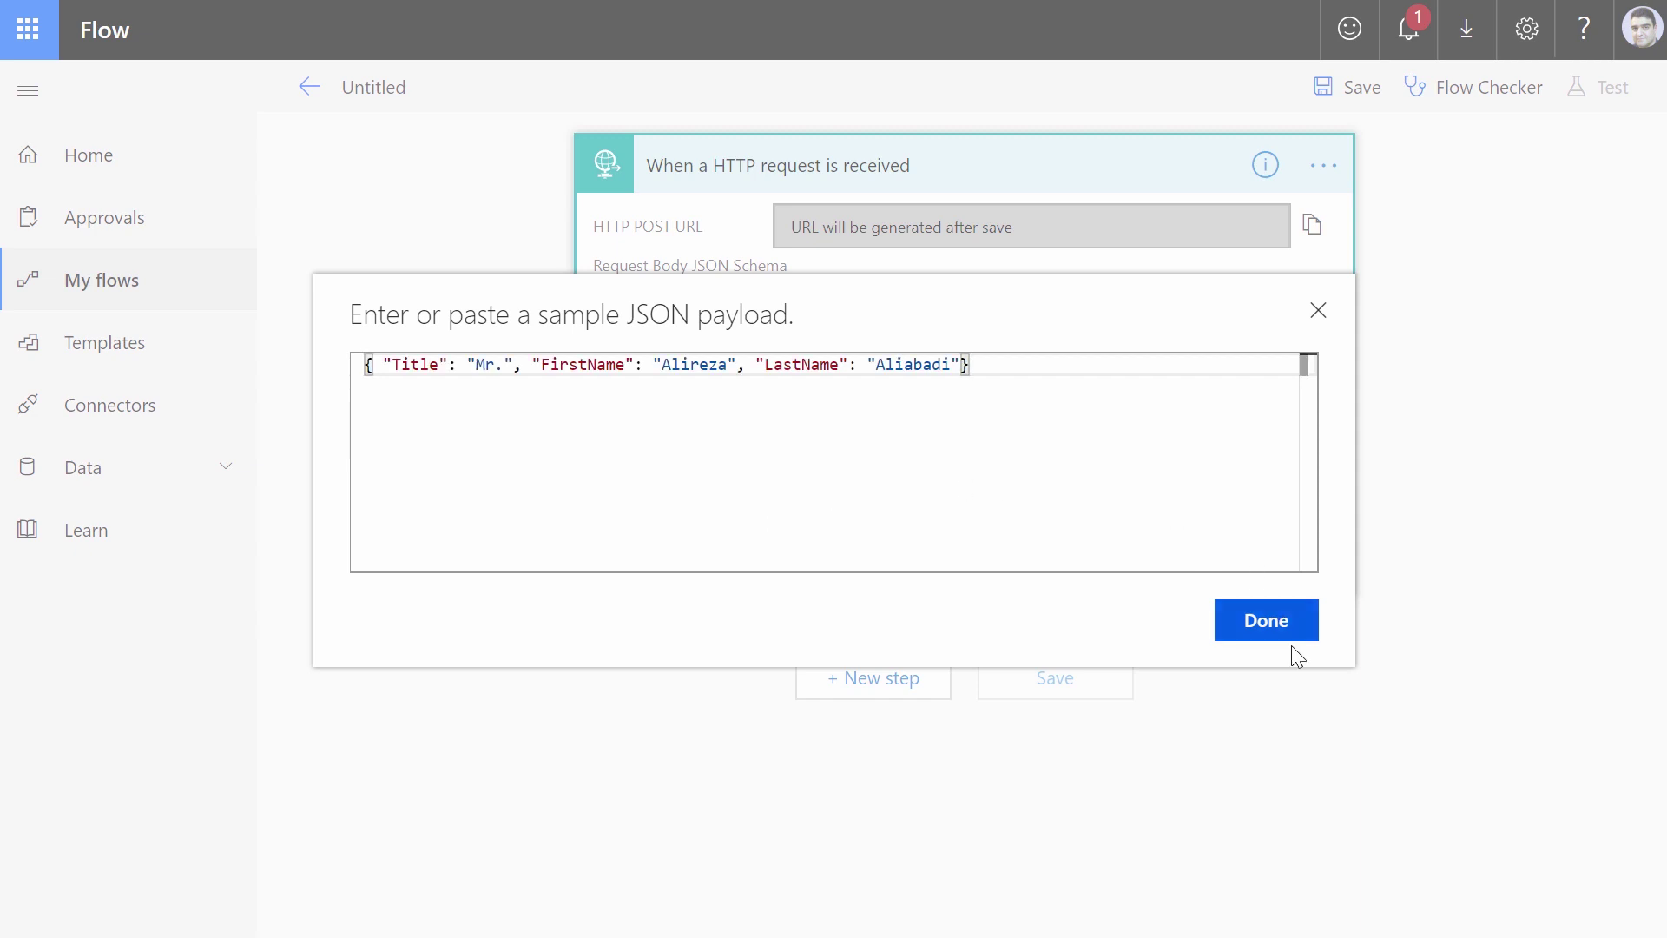
pyautogui.click(1278, 623)
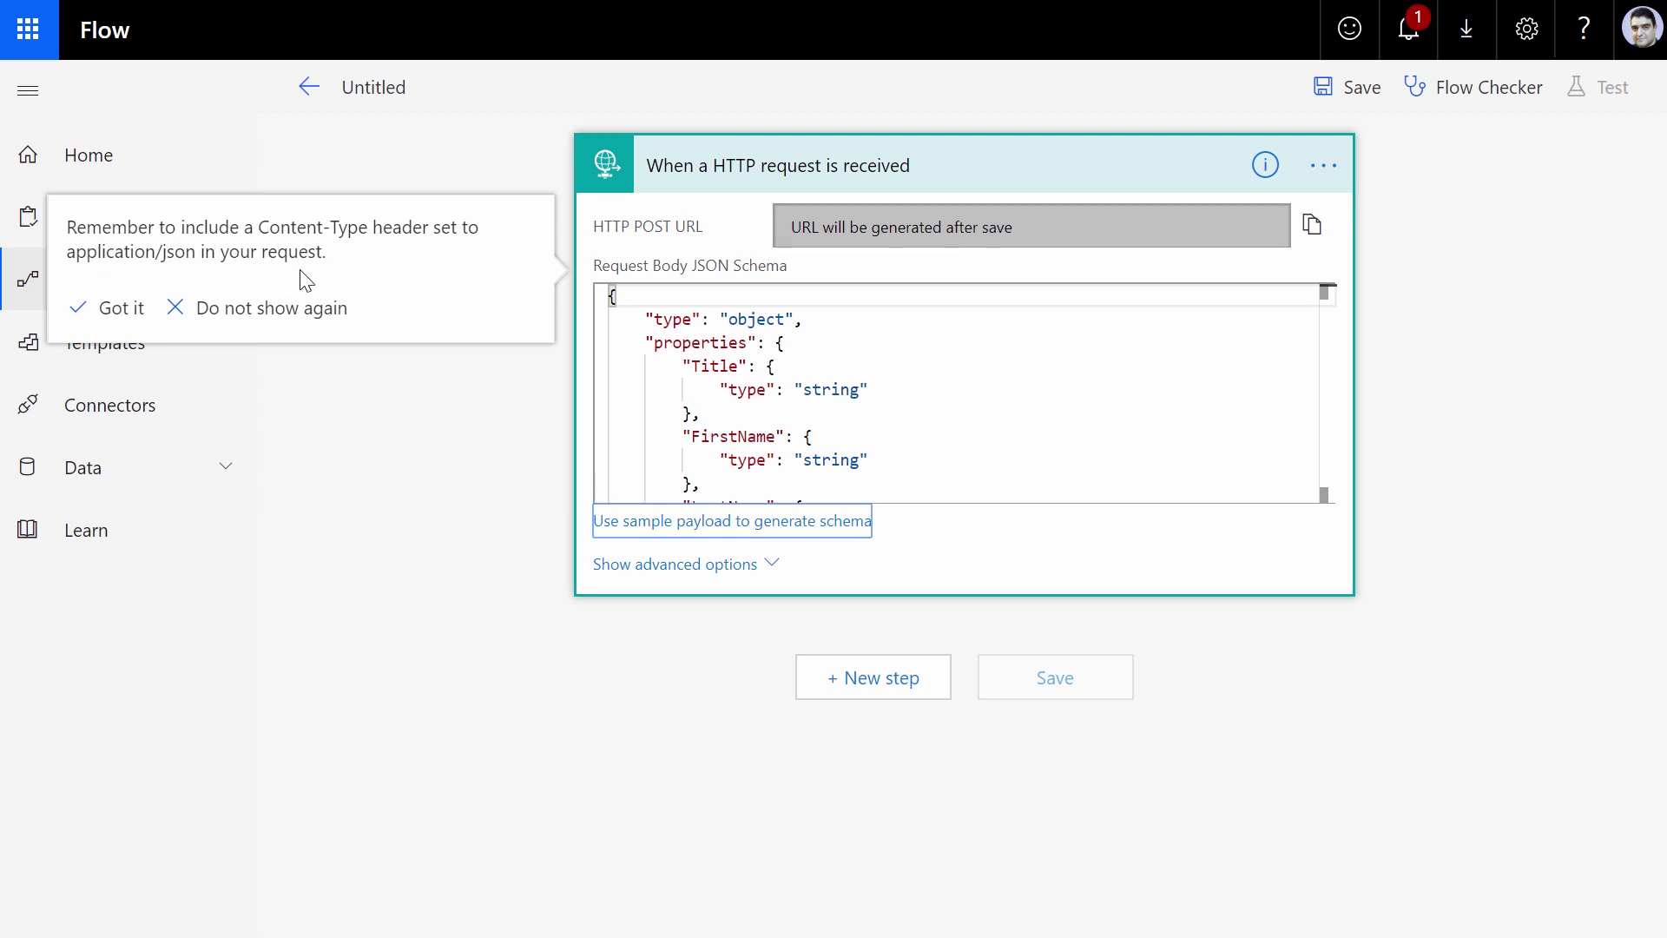
pyautogui.click(1072, 435)
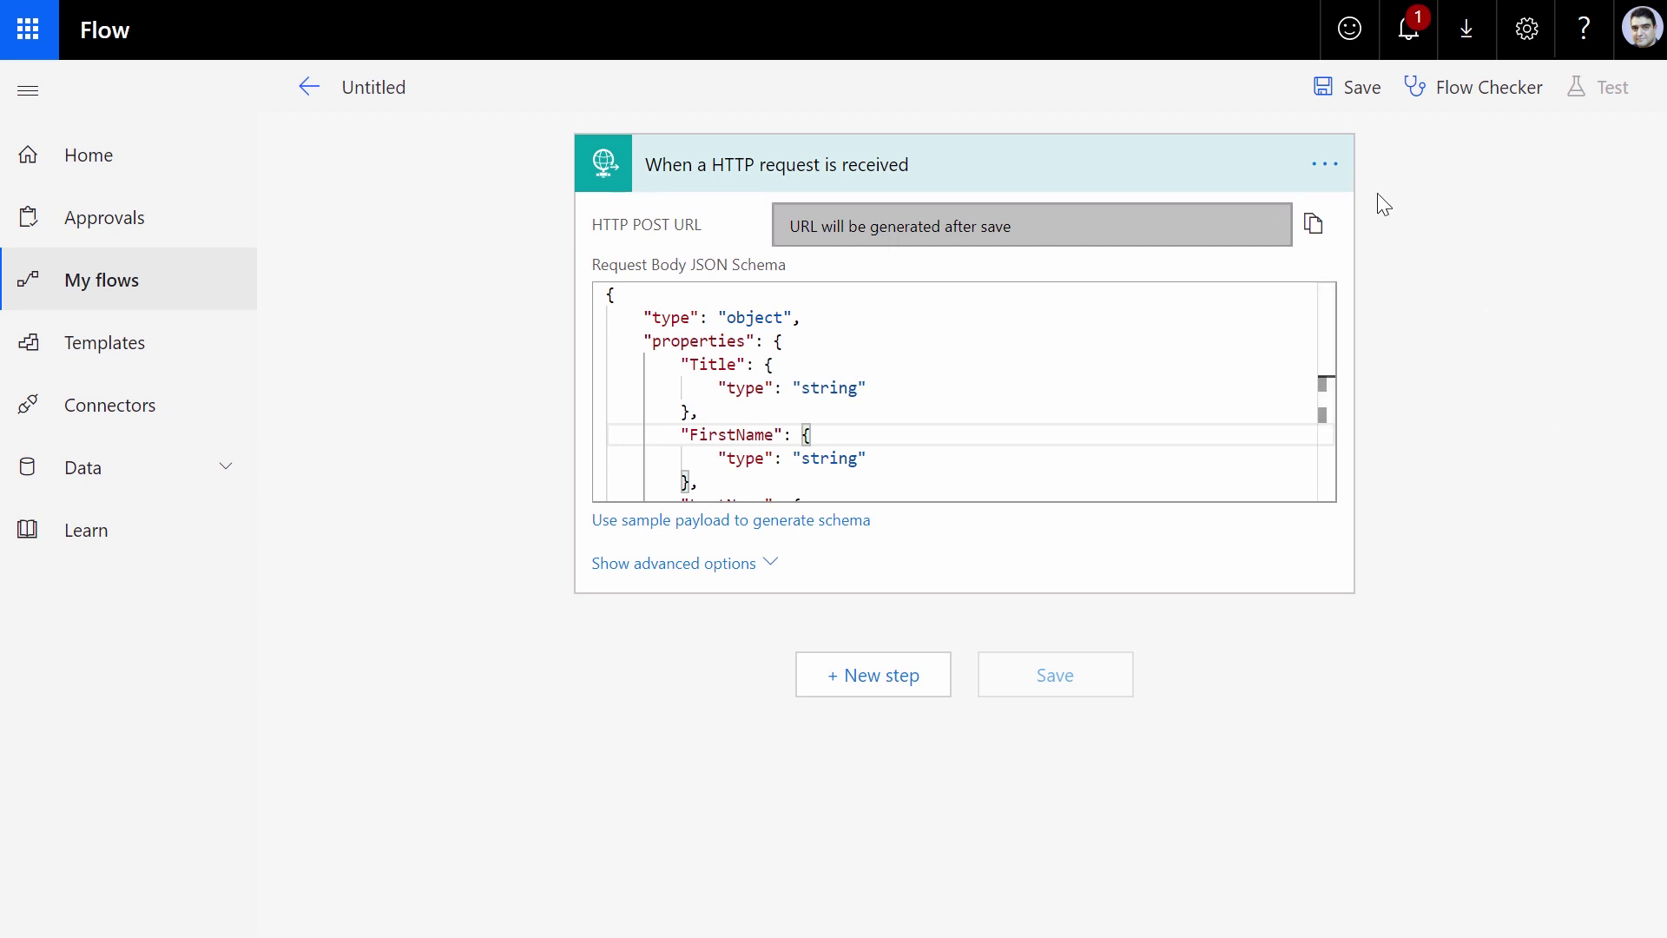
# Try saving, then add a new step listing the SharePoint connector's actions, including Create item.
pyautogui.click(1351, 90)
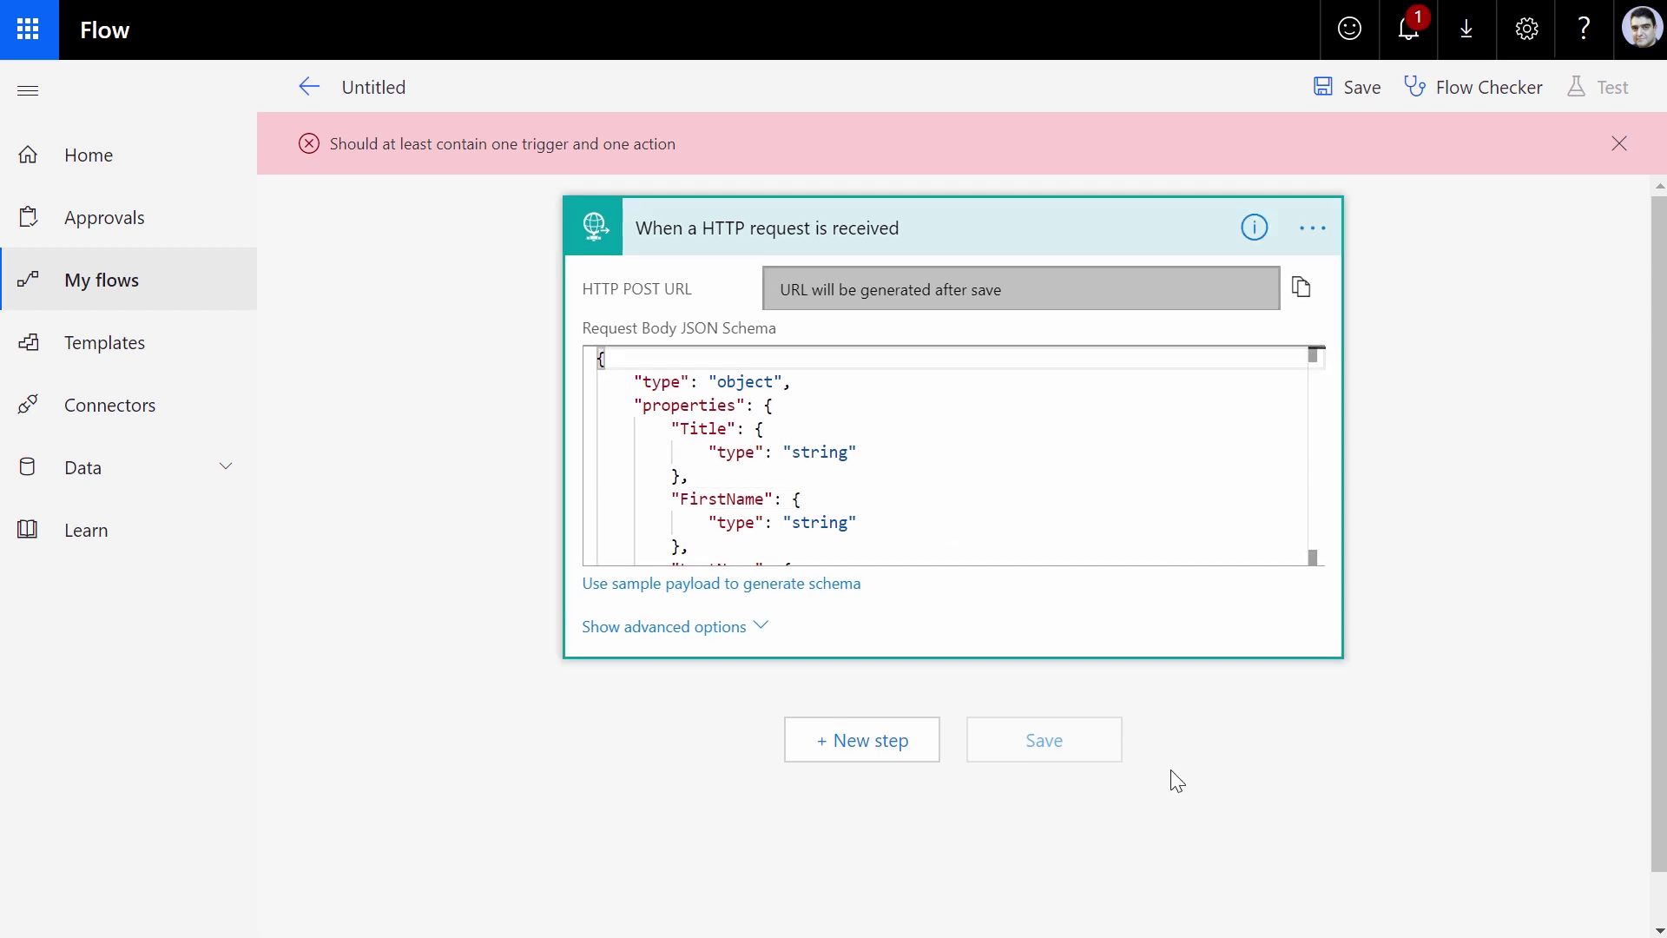
pyautogui.click(866, 747)
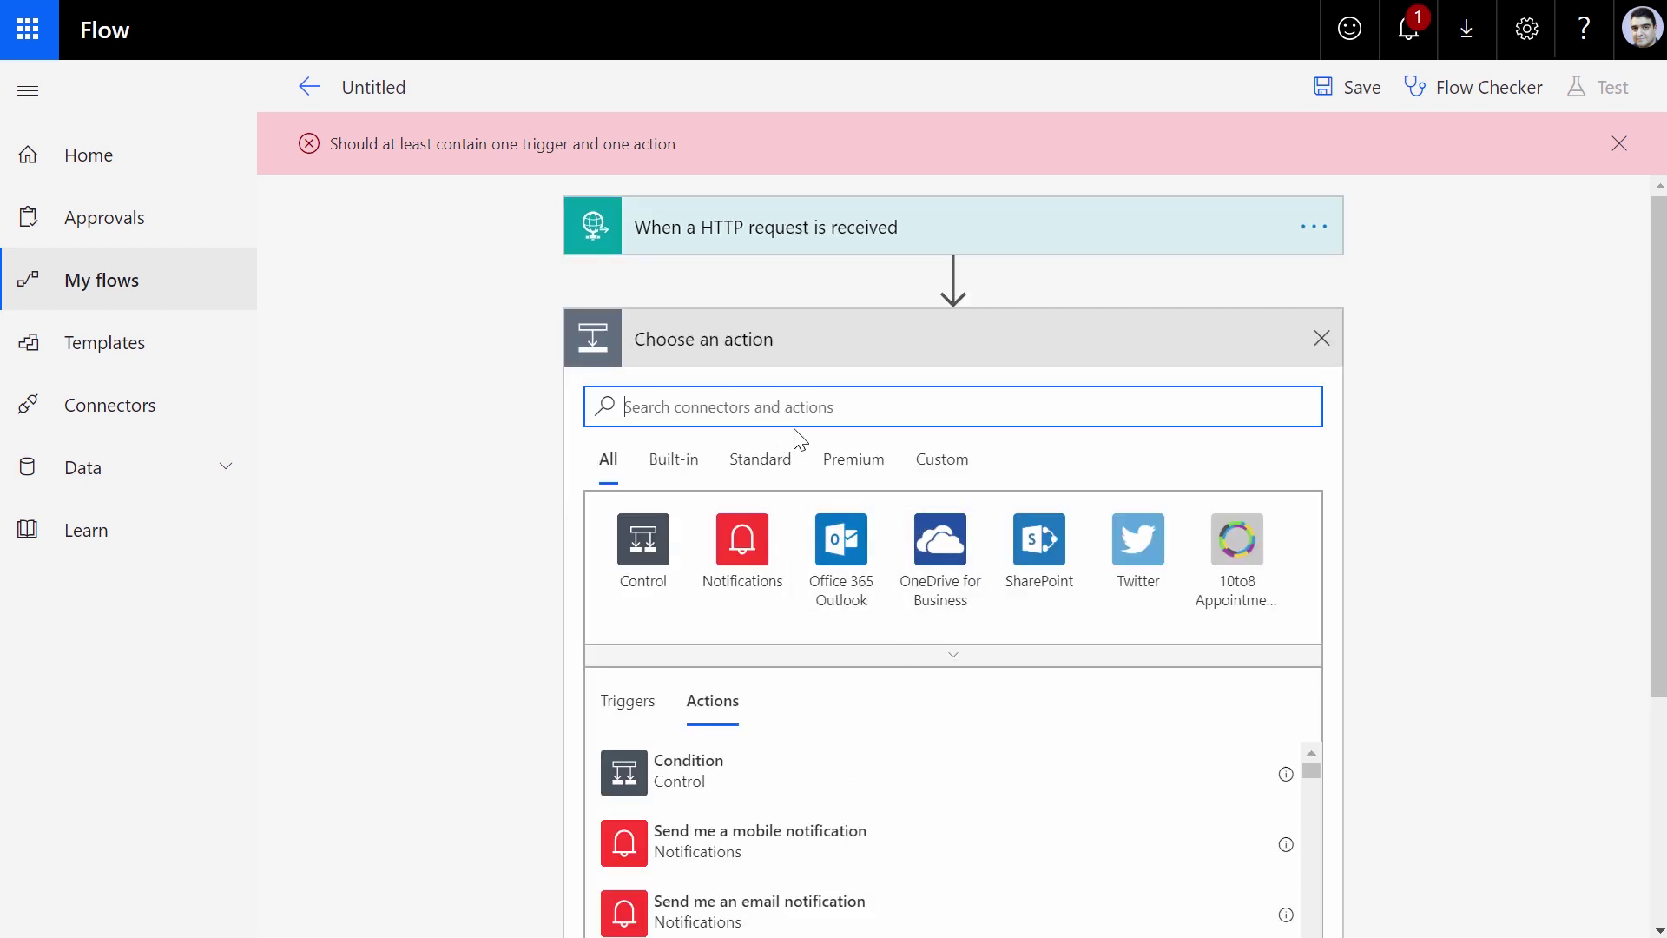
pyautogui.write('ShareP')
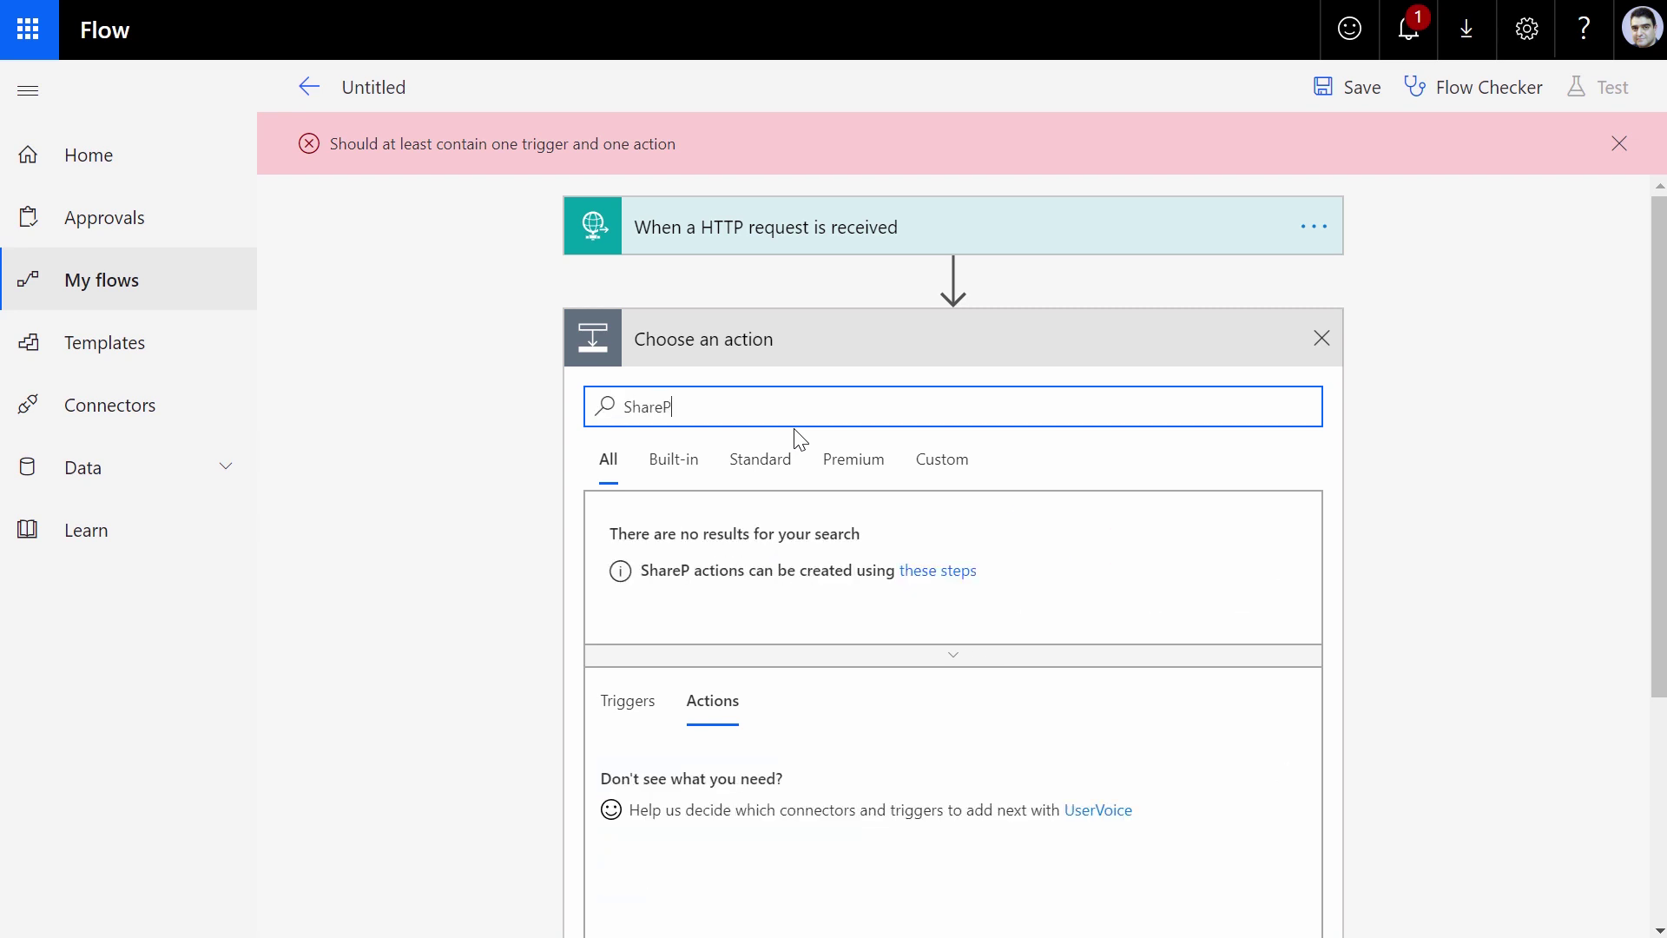
pyautogui.write('oint')
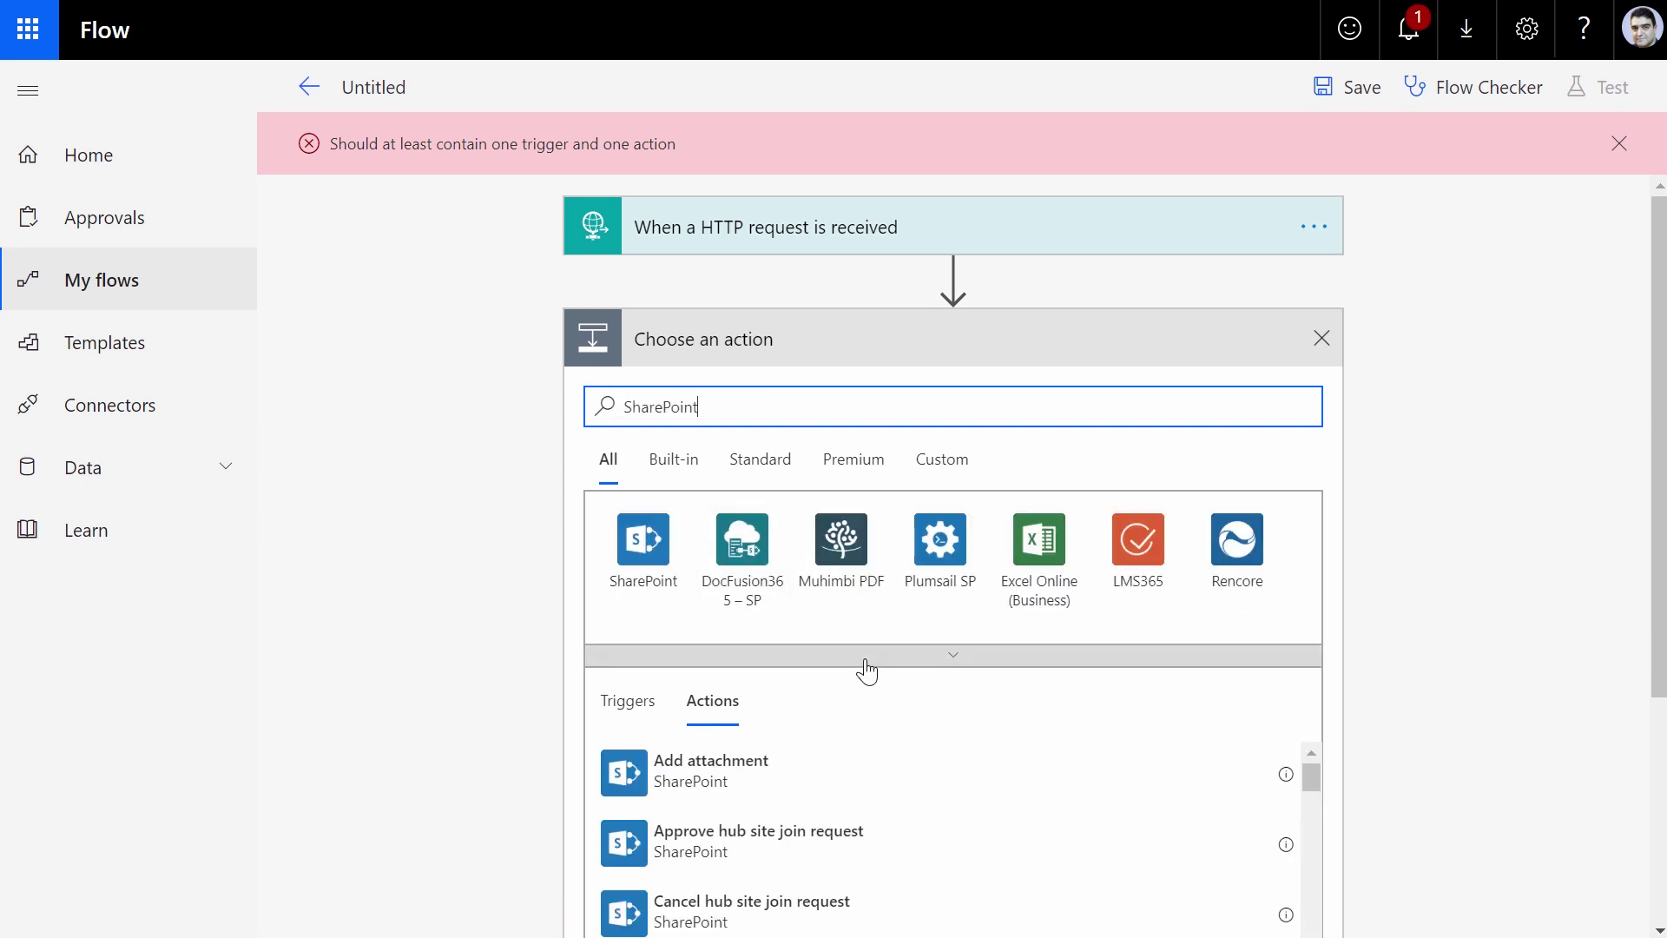
pyautogui.click(642, 543)
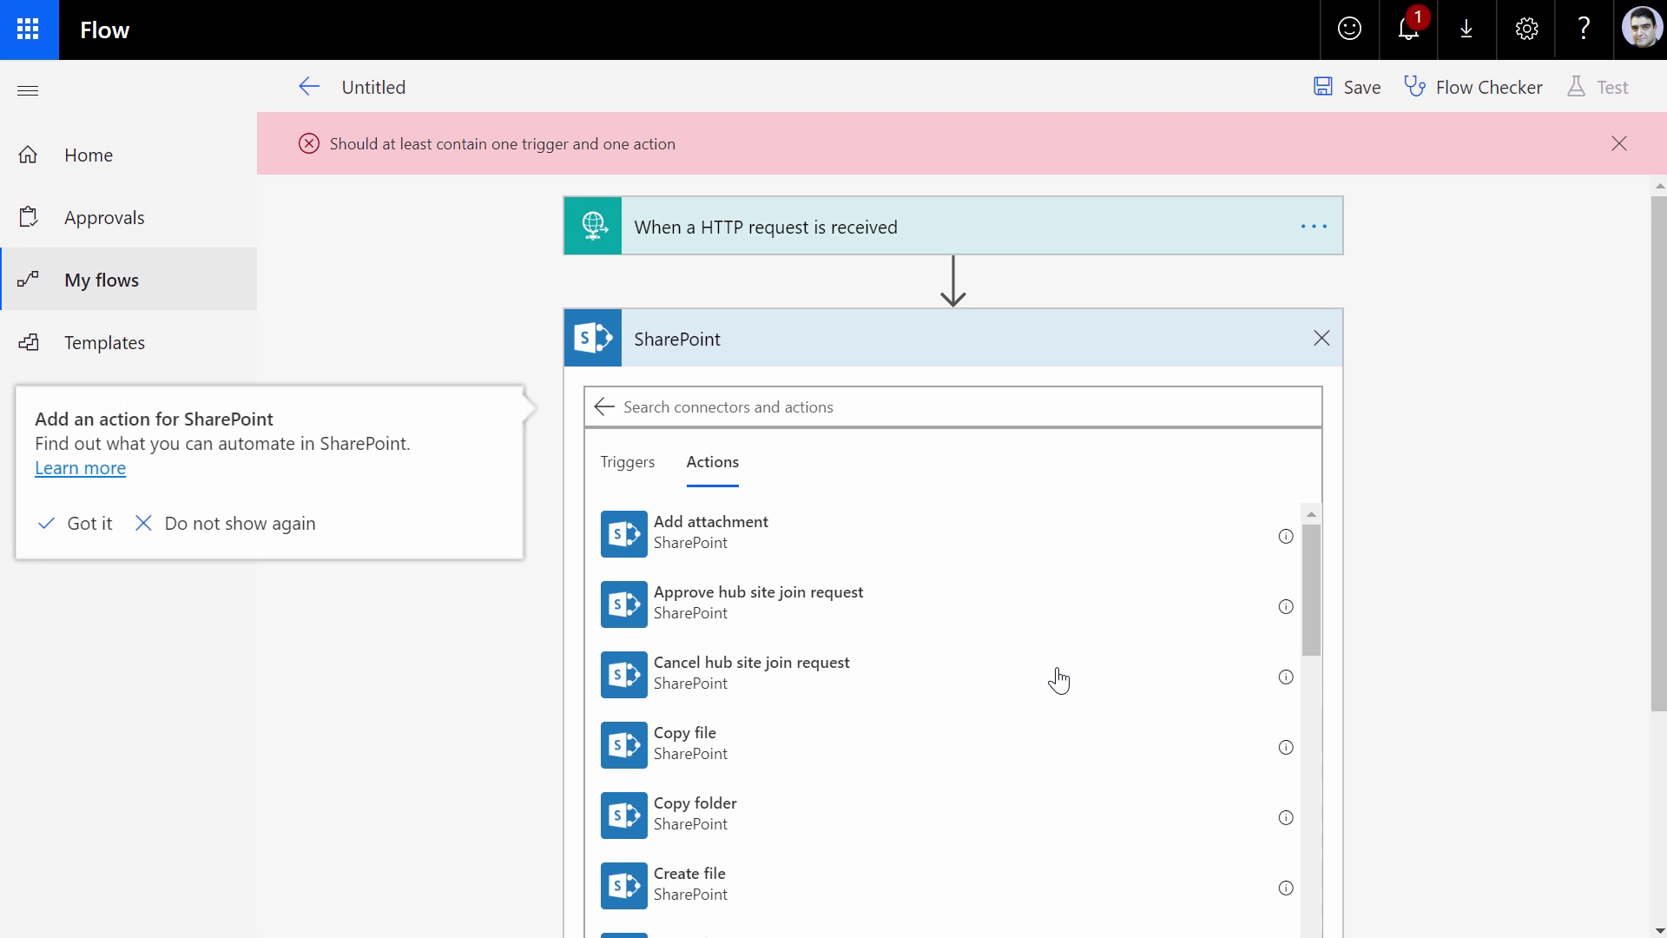
pyautogui.scroll(-3, 996, 673)
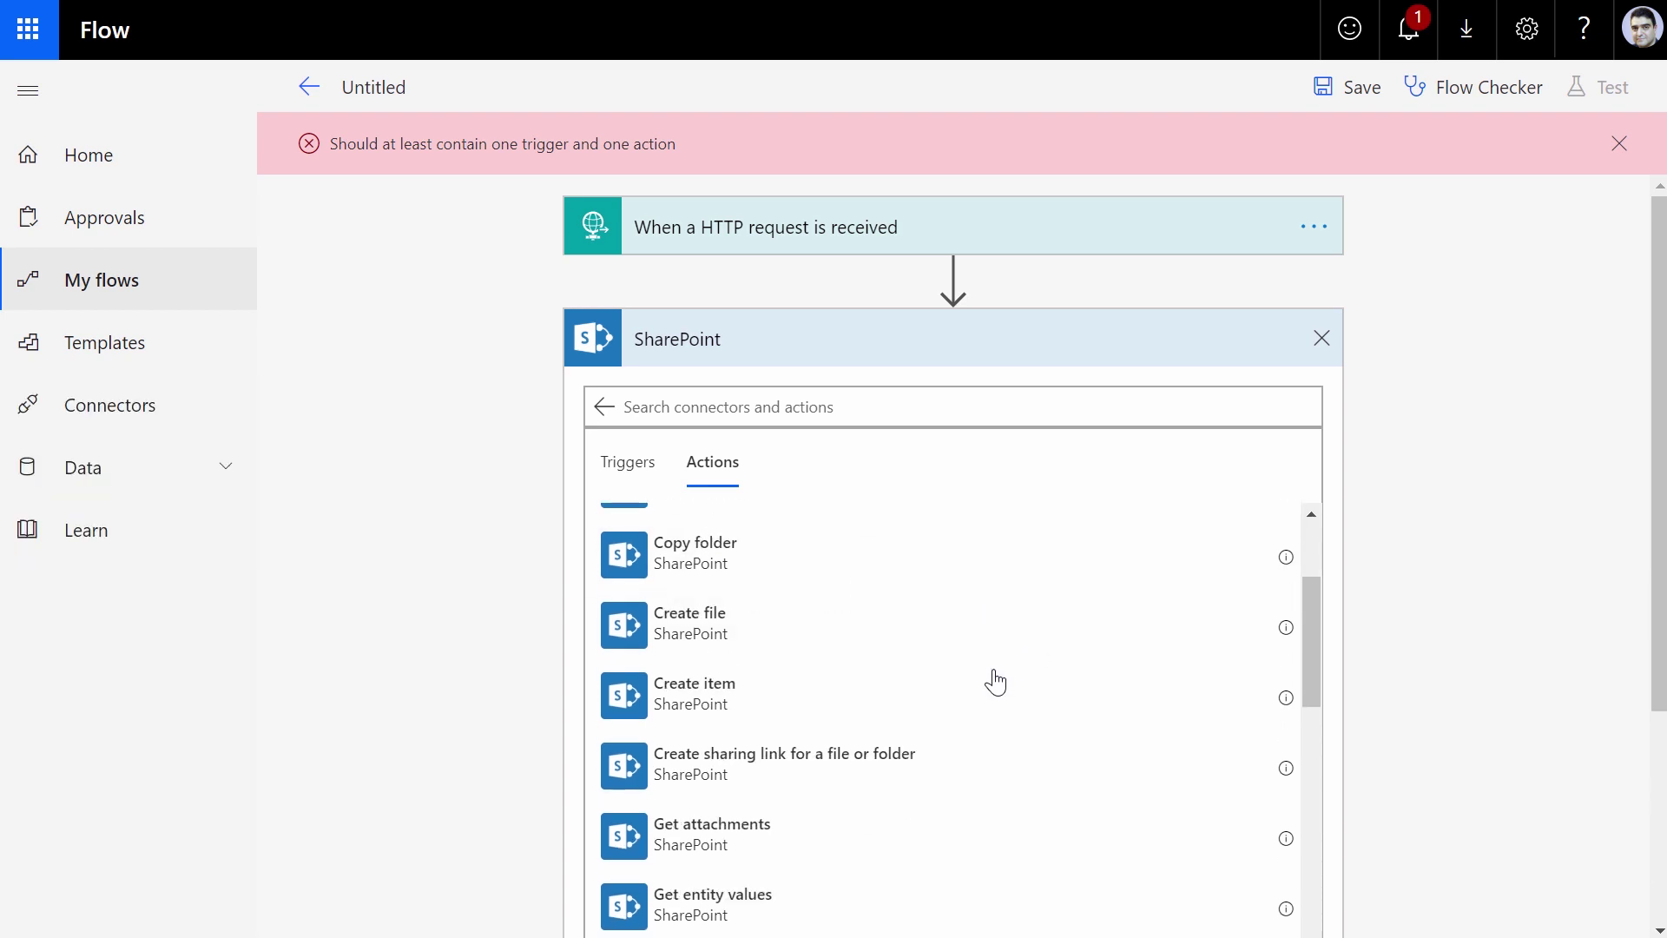